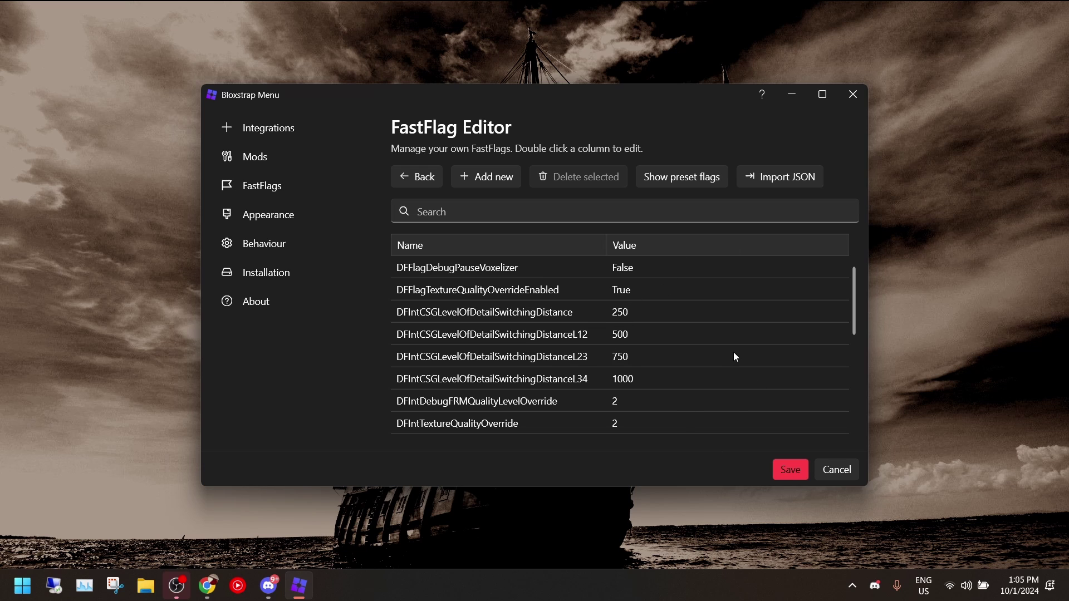
Step: Switch to the Arcane Odyssey FPS video in Chrome and expand its description to show the FFlags list
scroll(695, 323, down, 10)
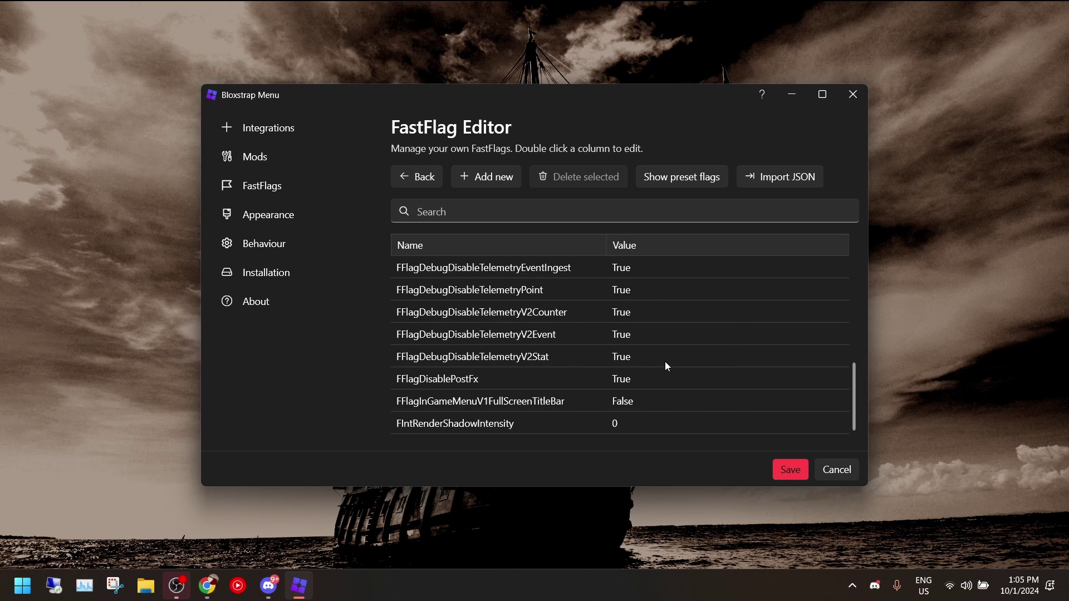
scroll(665, 362, up, 10)
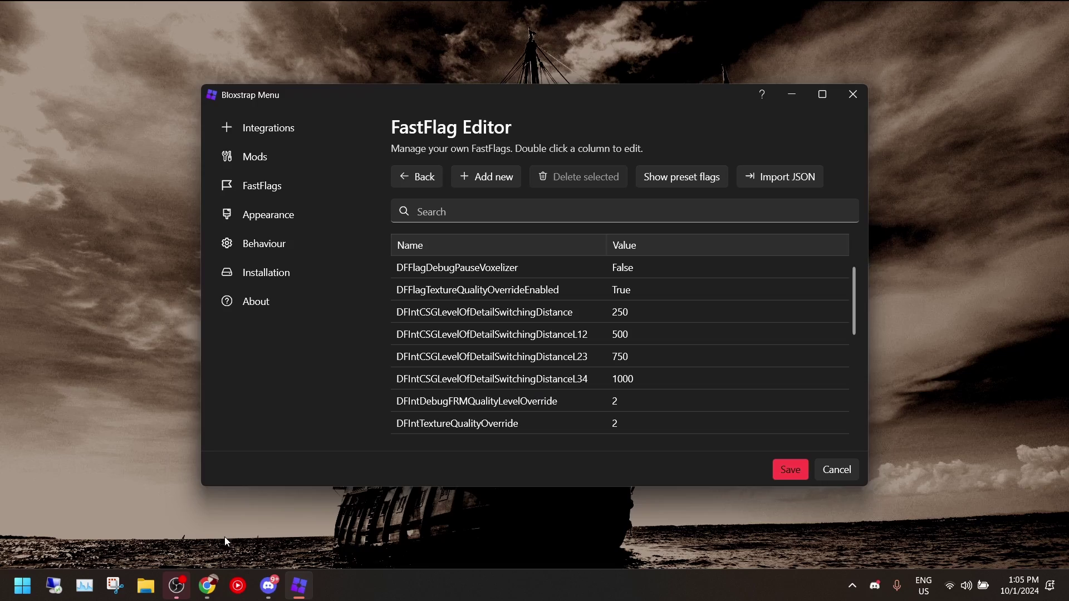
click(207, 585)
scroll(136, 459, up, 10)
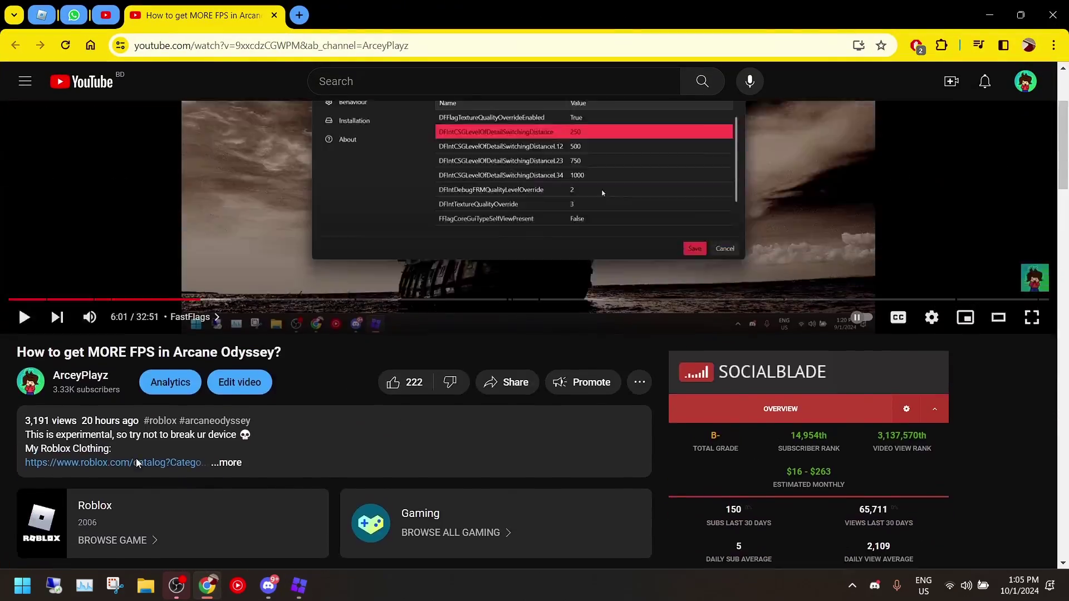
click(231, 415)
scroll(160, 396, down, 15)
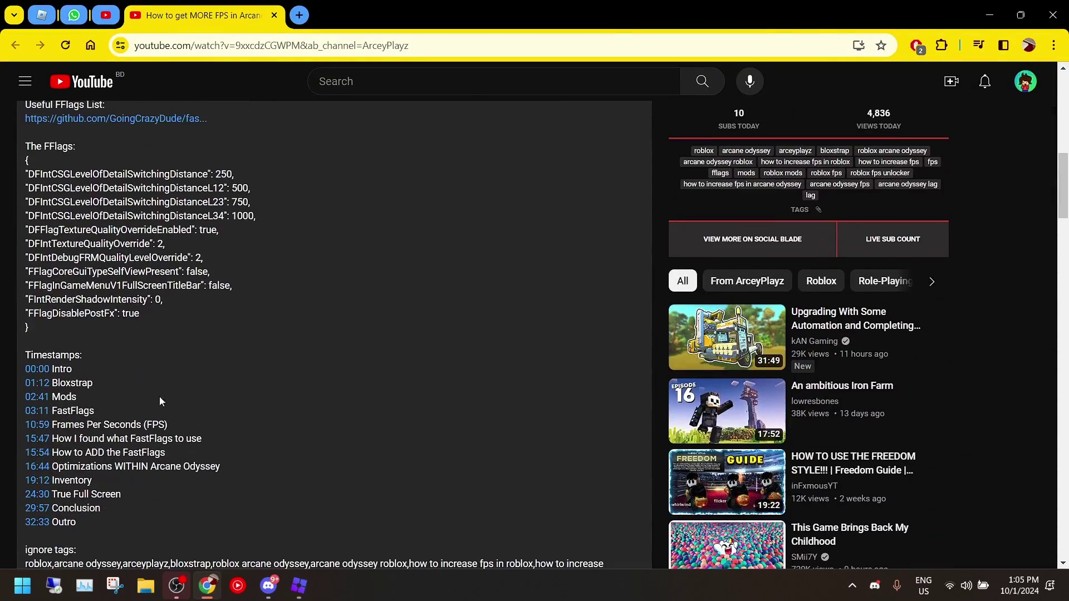
Step: Copy the complete FFlags JSON block, including both braces, from the video's pinned comment
scroll(113, 340, down, 6)
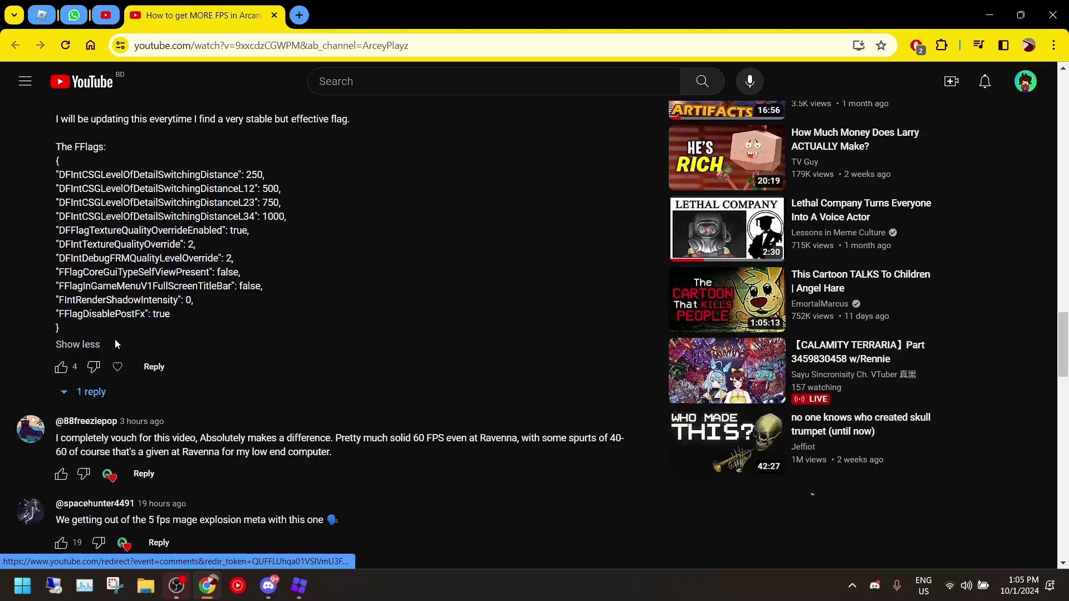
triple_click(64, 320)
scroll(77, 244, up, 3)
click(278, 342)
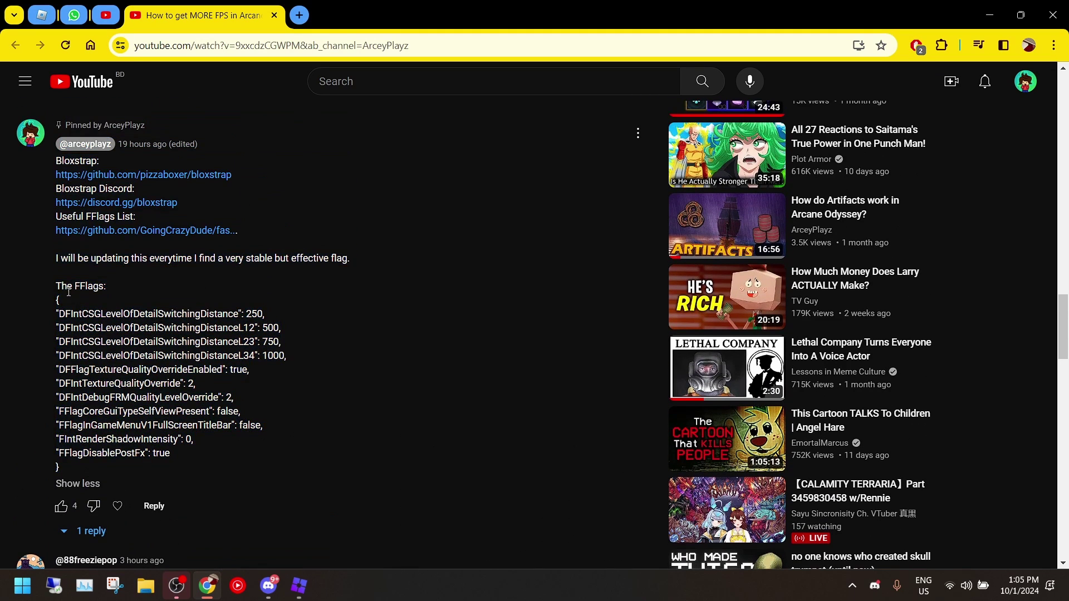
drag(57, 302, 83, 461)
click(65, 307)
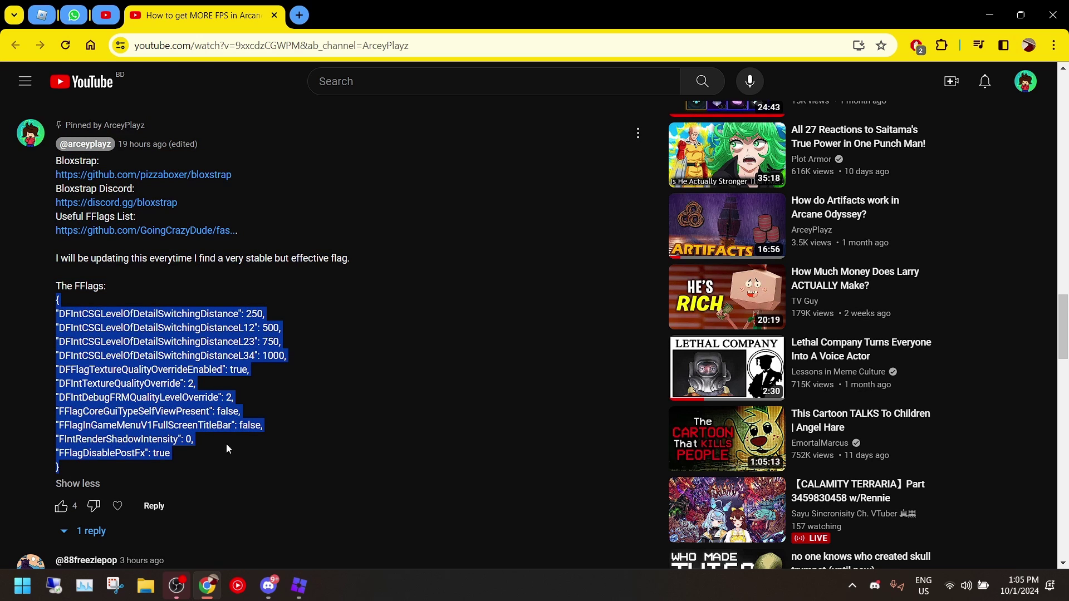
right_click(145, 344)
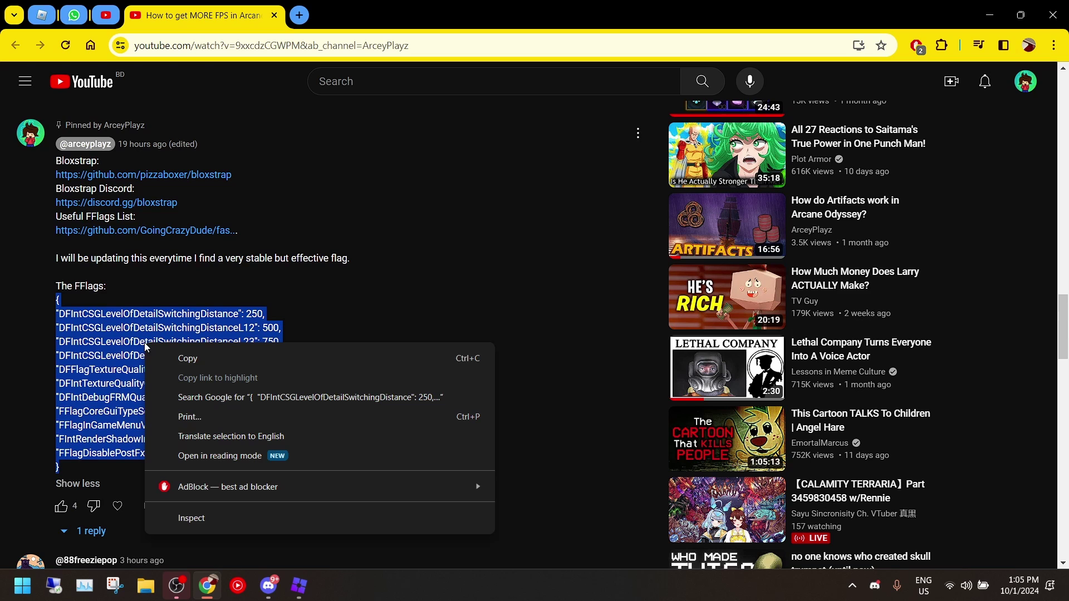
click(174, 357)
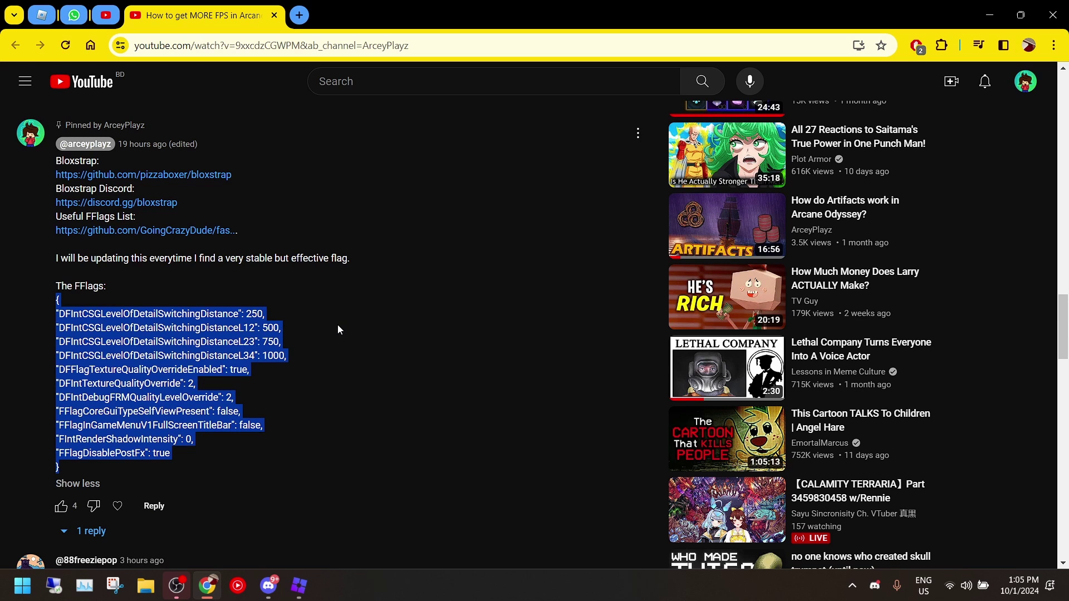
Step: Copy the complete FFlags JSON block, including both braces, from the video's description
scroll(337, 325, up, 15)
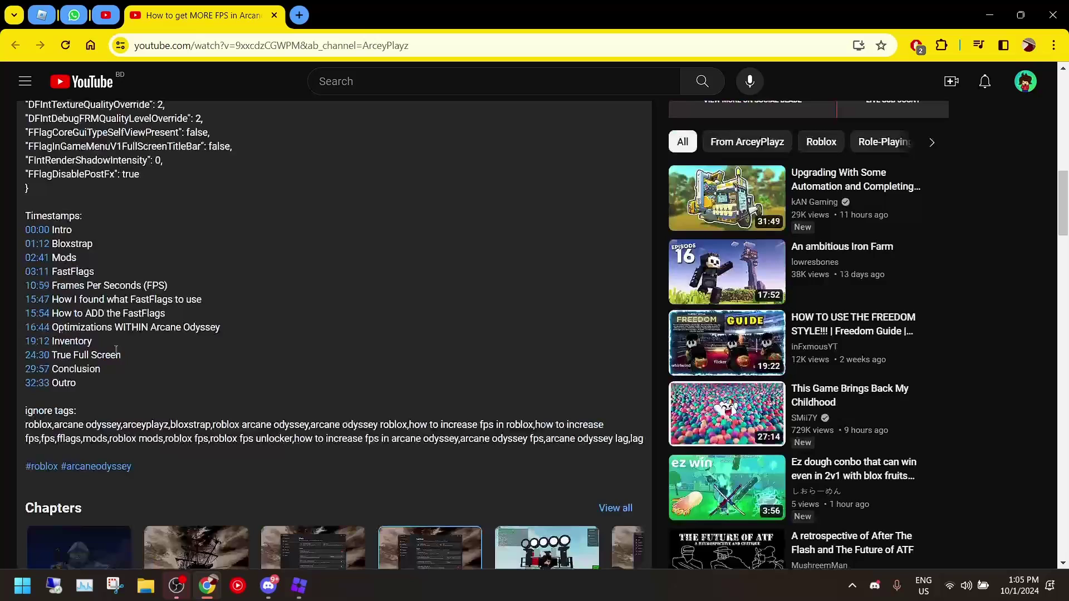
scroll(117, 350, up, 4)
drag(33, 396, 26, 228)
right_click(64, 286)
click(108, 293)
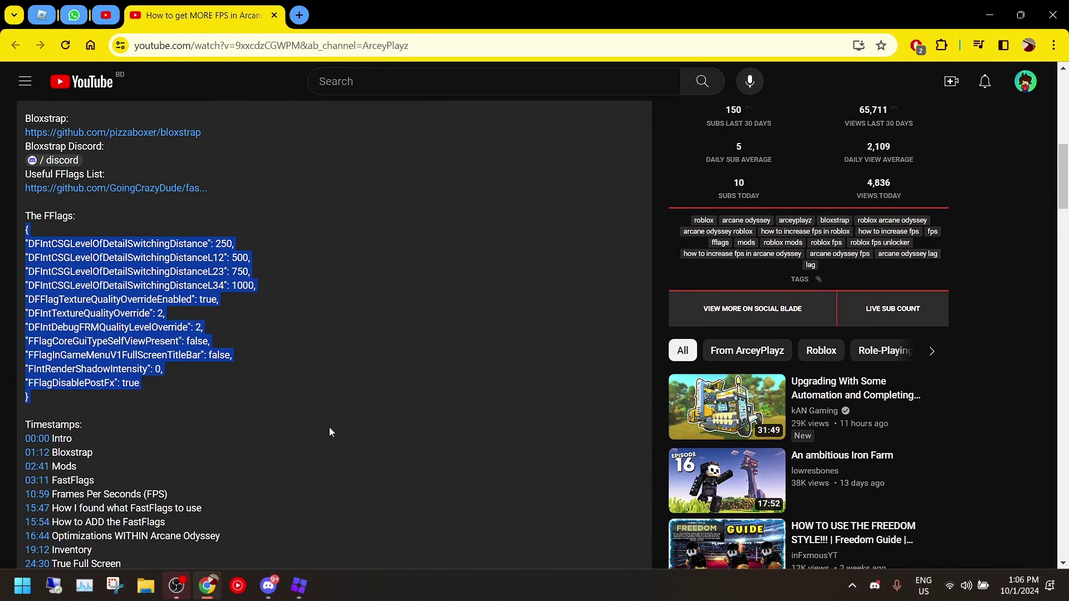
Step: Switch back to Bloxstrap and paste the copied FFlags block into a new JSON import
click(299, 585)
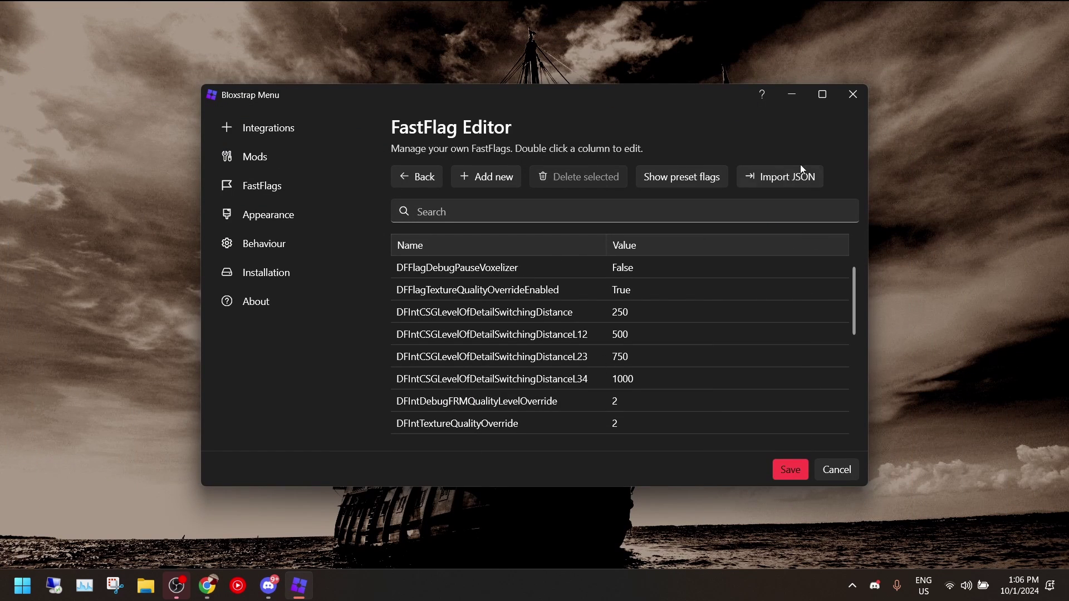
click(803, 177)
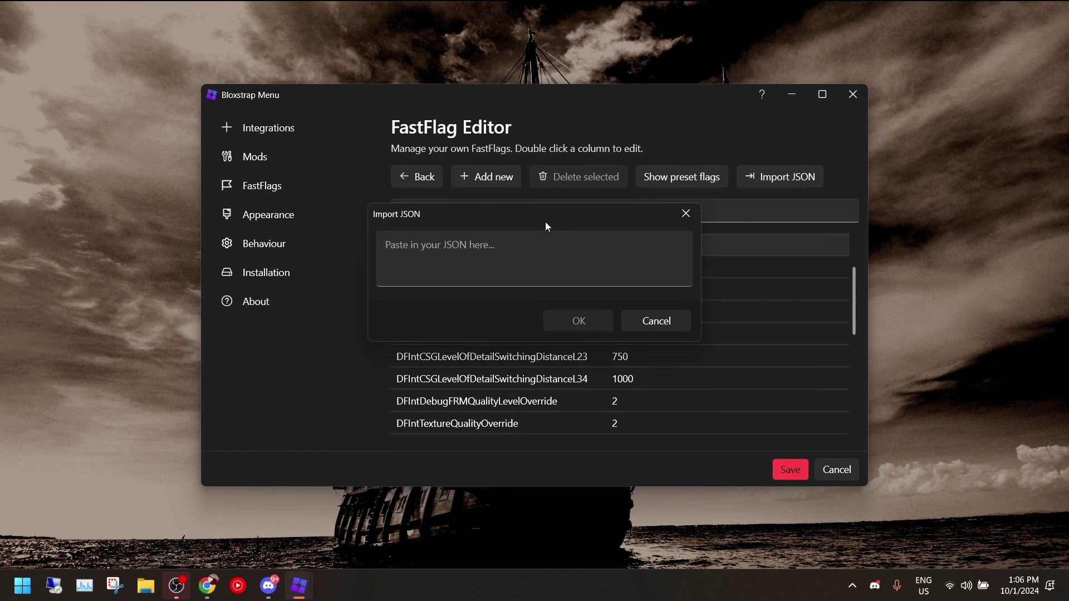
drag(606, 216, 483, 246)
click(422, 286)
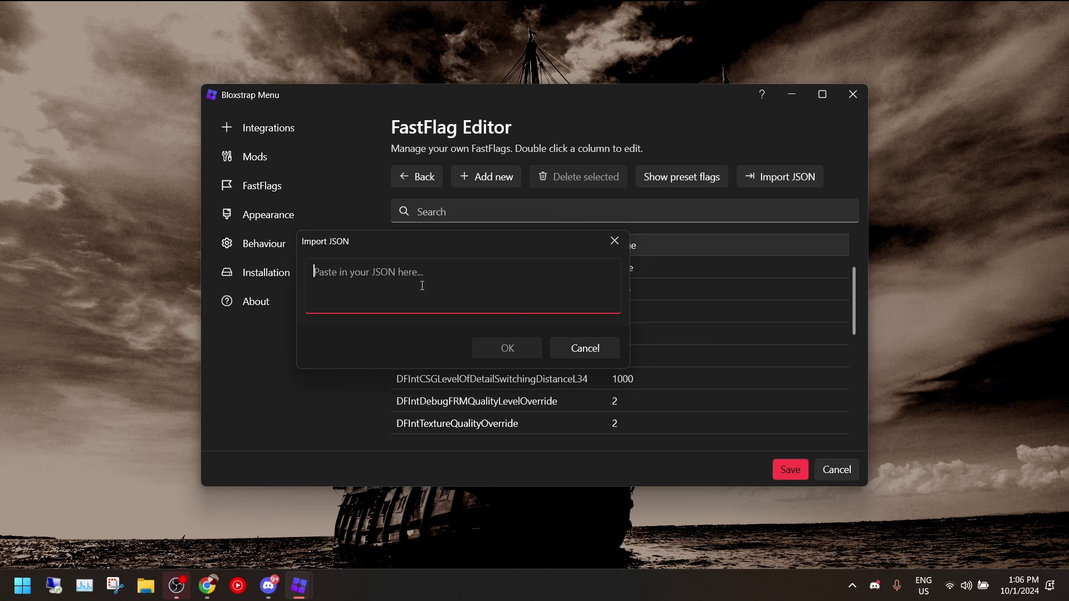
right_click(422, 286)
click(434, 348)
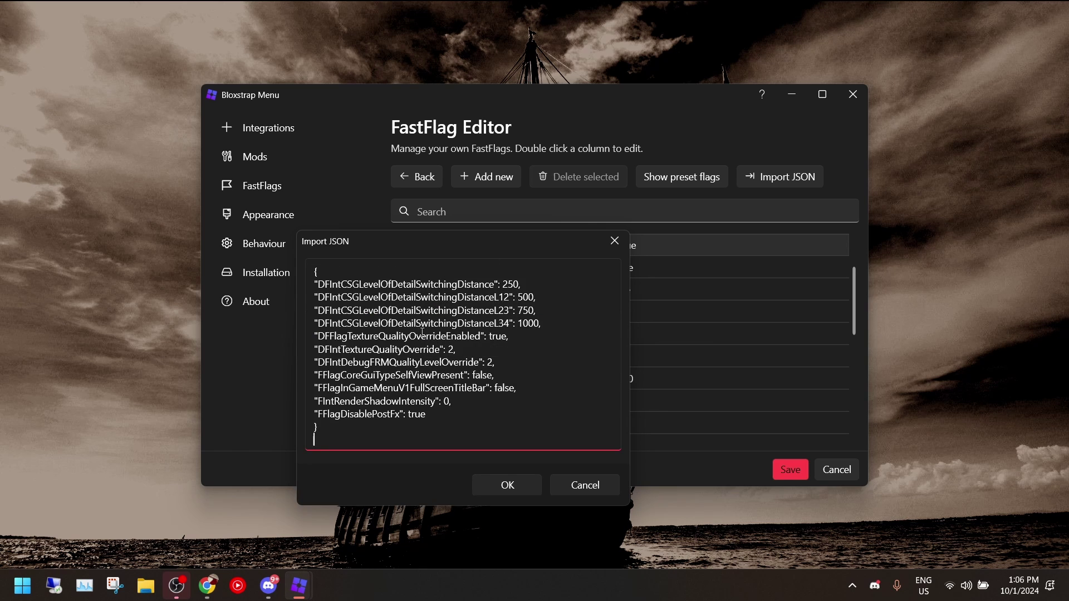
Step: Submit the pasted JSON import and decline overwriting the current values of the conflicting flags
drag(470, 245, 342, 139)
click(381, 378)
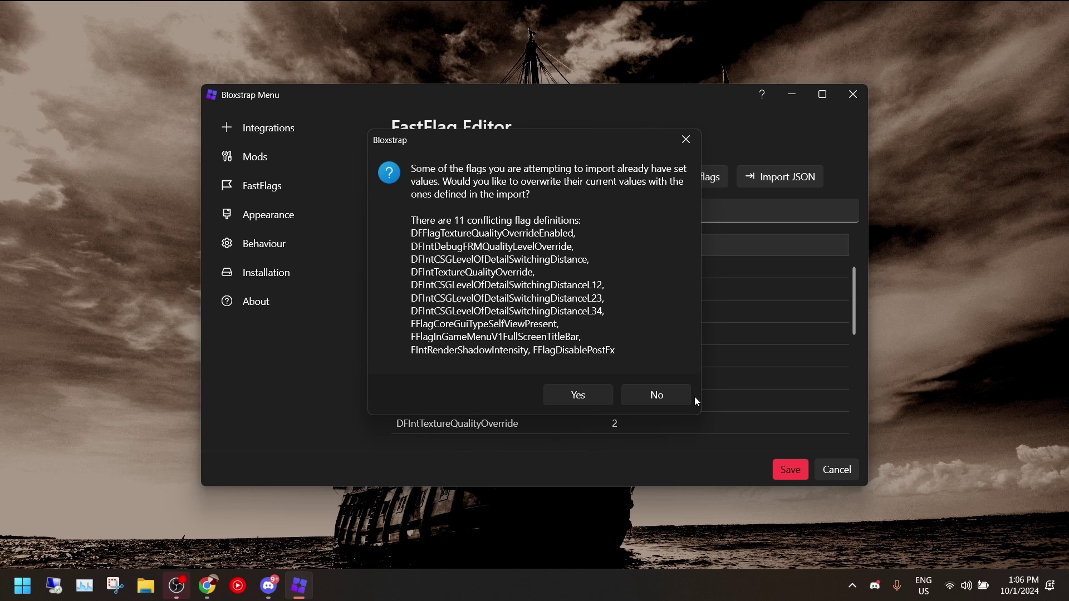
click(676, 398)
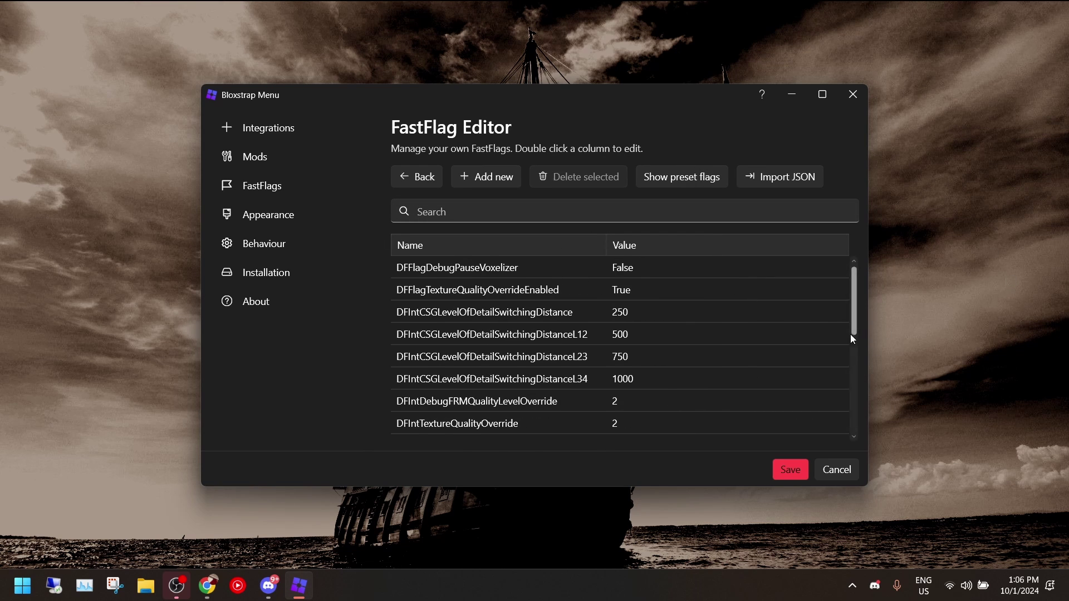
Step: Review the names and values of all flags in the FastFlag Editor list
scroll(724, 365, down, 5)
scroll(725, 367, down, 3)
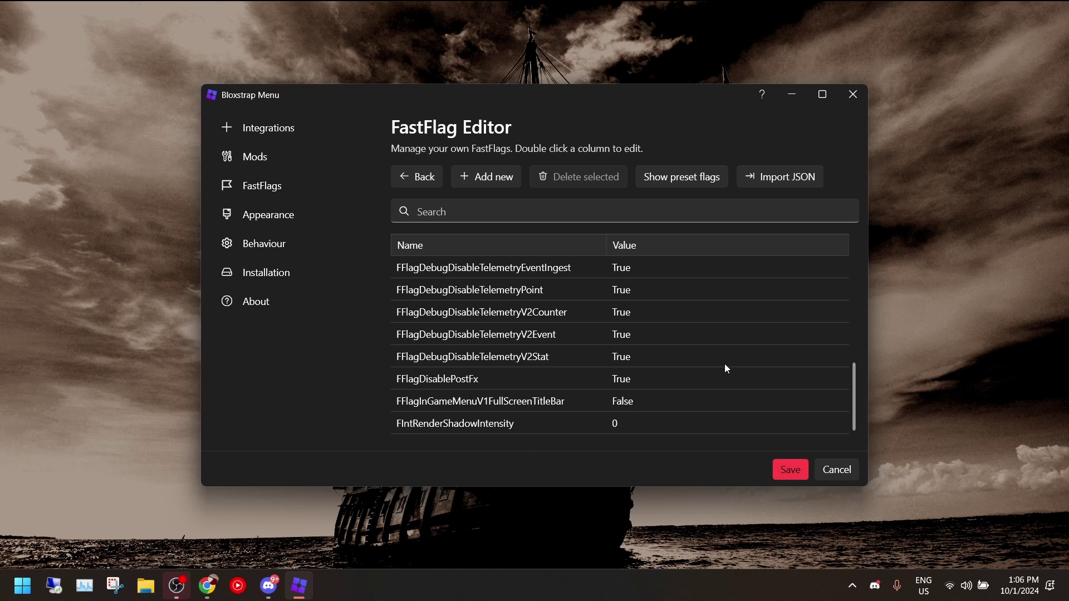
scroll(544, 357, up, 3)
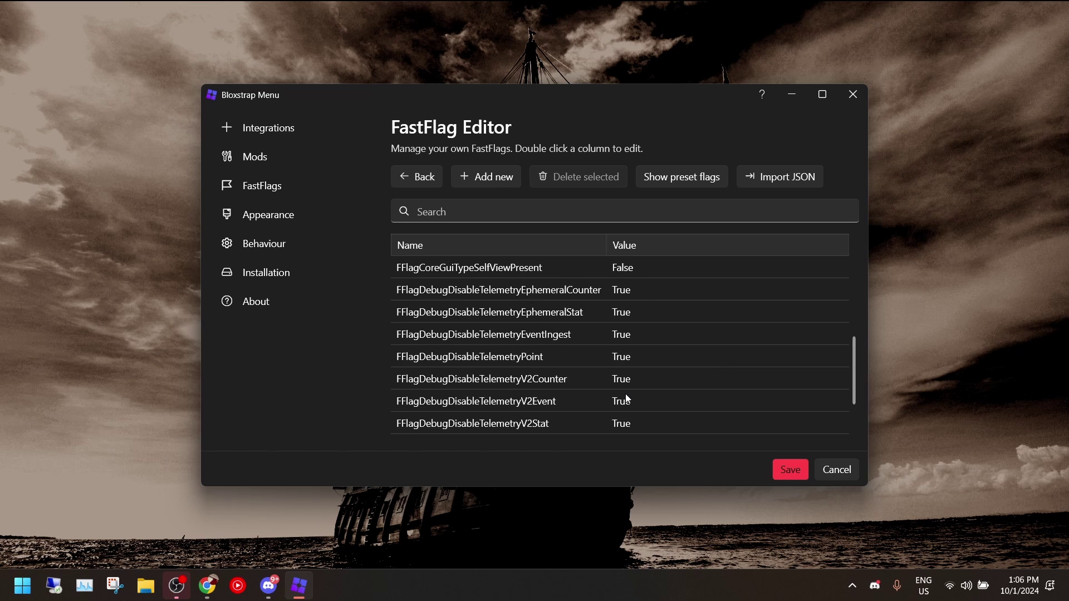
scroll(626, 367, down, 3)
scroll(626, 394, up, 5)
scroll(611, 376, down, 4)
scroll(612, 375, up, 5)
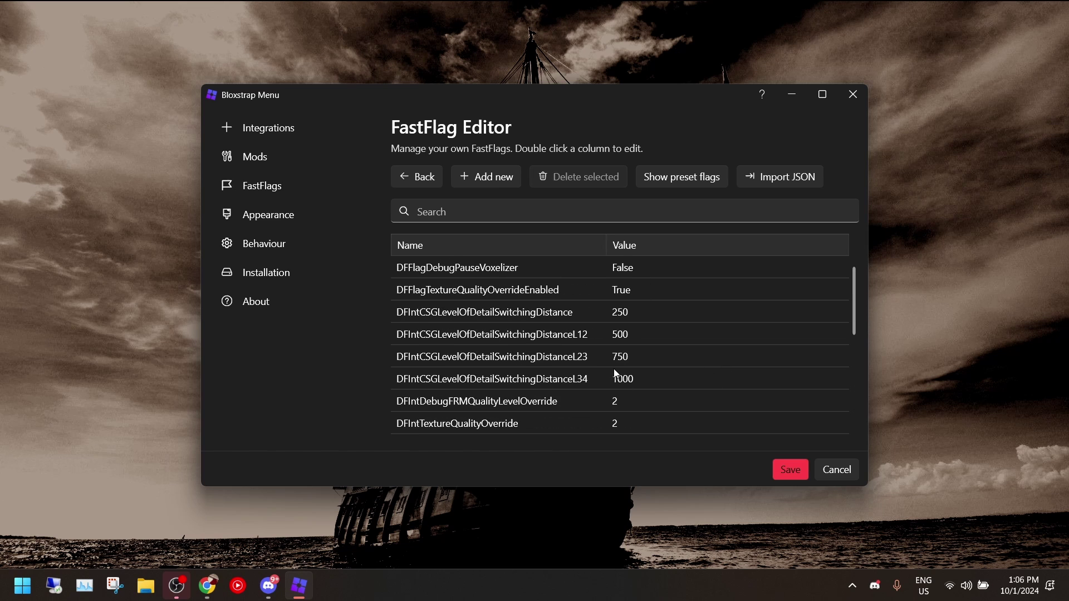
scroll(680, 354, down, 5)
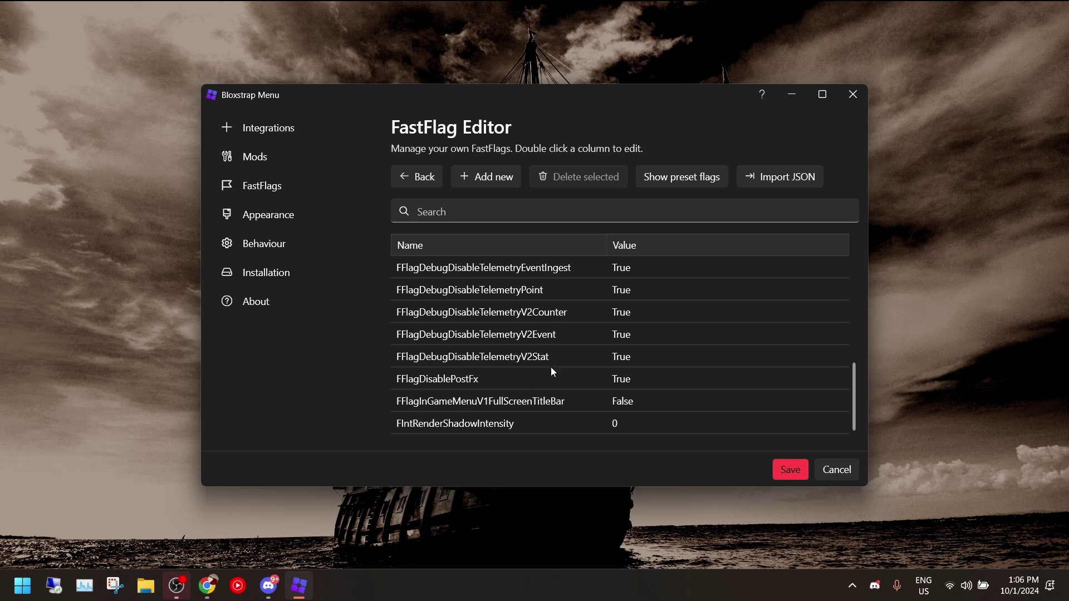
scroll(777, 349, up, 2)
scroll(783, 350, down, 2)
scroll(688, 405, up, 3)
scroll(695, 409, up, 1)
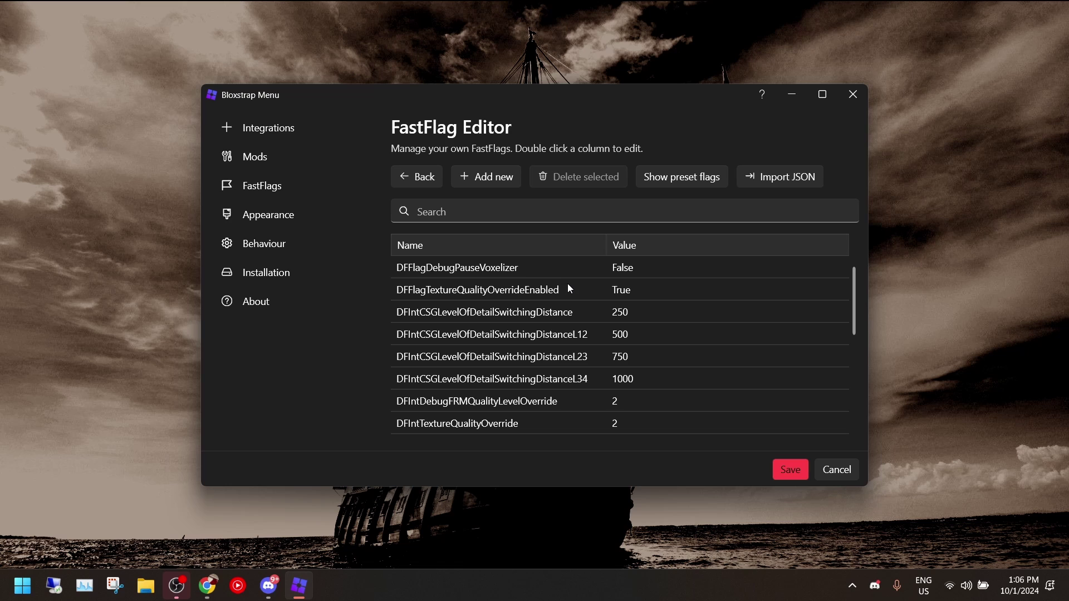
Step: Open the DFFlagDebugPauseVoxelizer value for editing, leave it as is and select the DFIntCSGLevelOfDetailSwitchingDistance flag
double_click(649, 266)
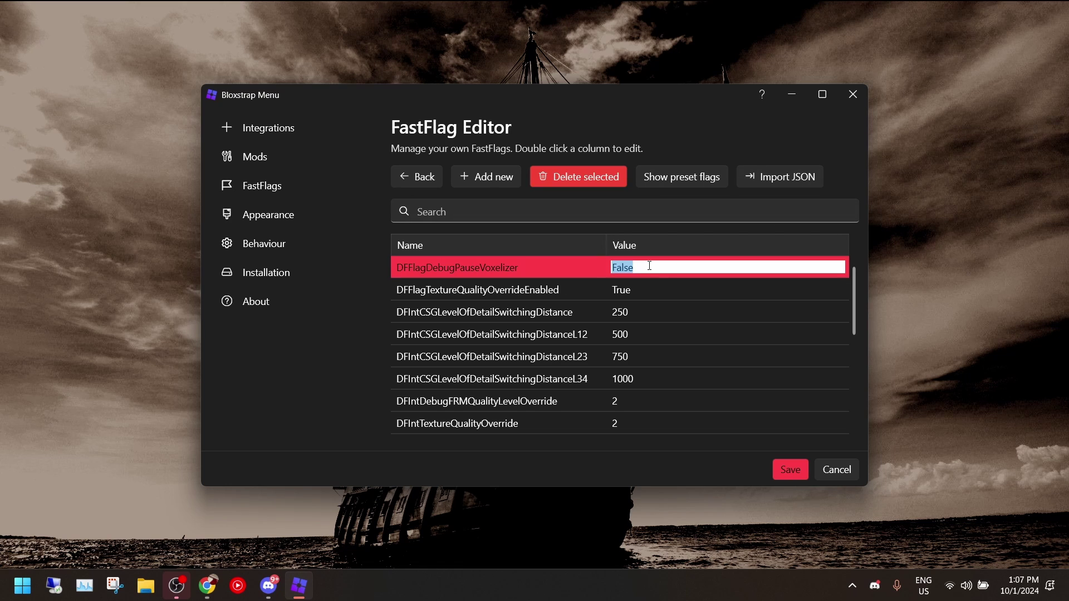
click(664, 334)
click(635, 266)
click(649, 267)
click(477, 313)
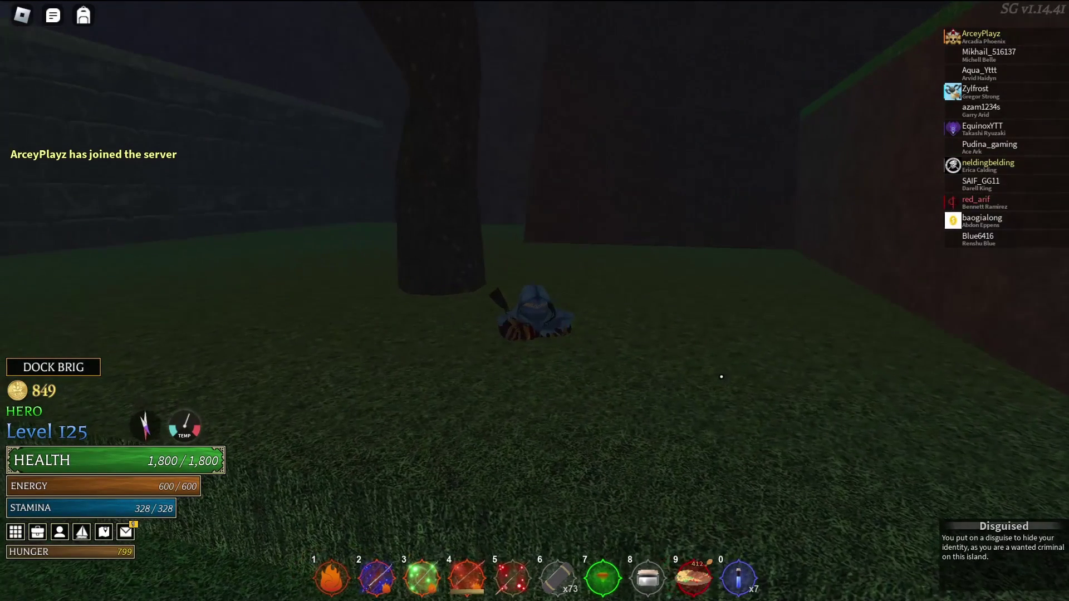
Step: Switch to the Roblox game and run the character through the gate into the town square
right_click(721, 377)
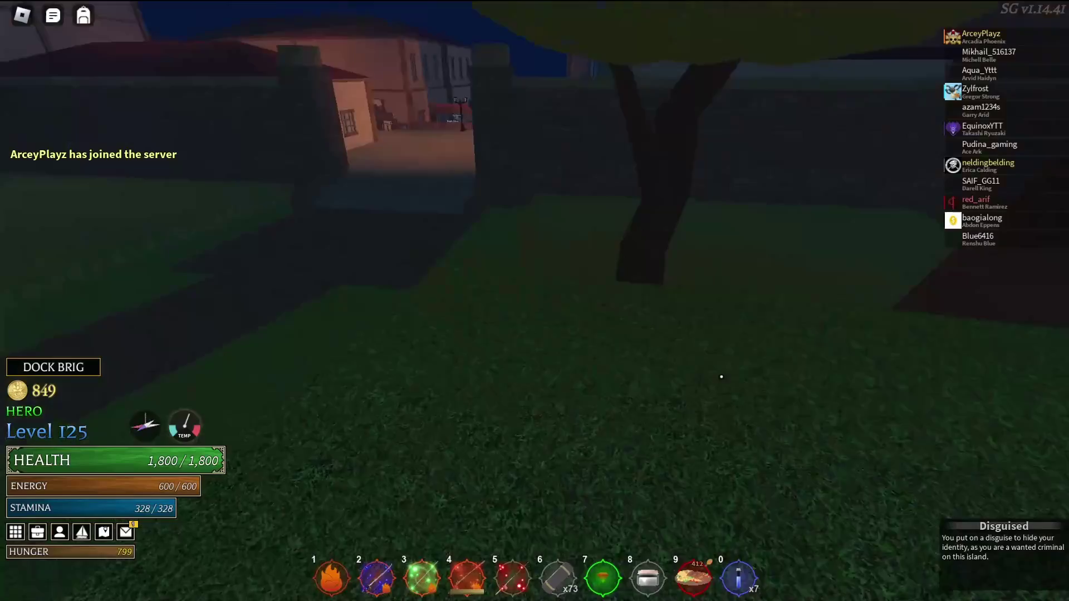
key(w)
key(space)
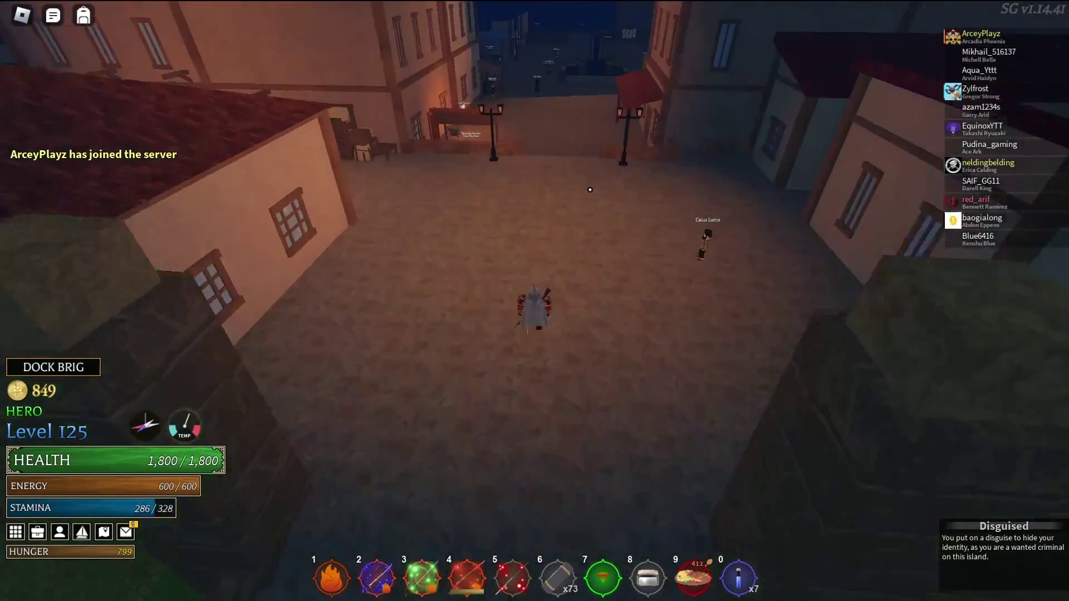
scroll(606, 119, up, 2)
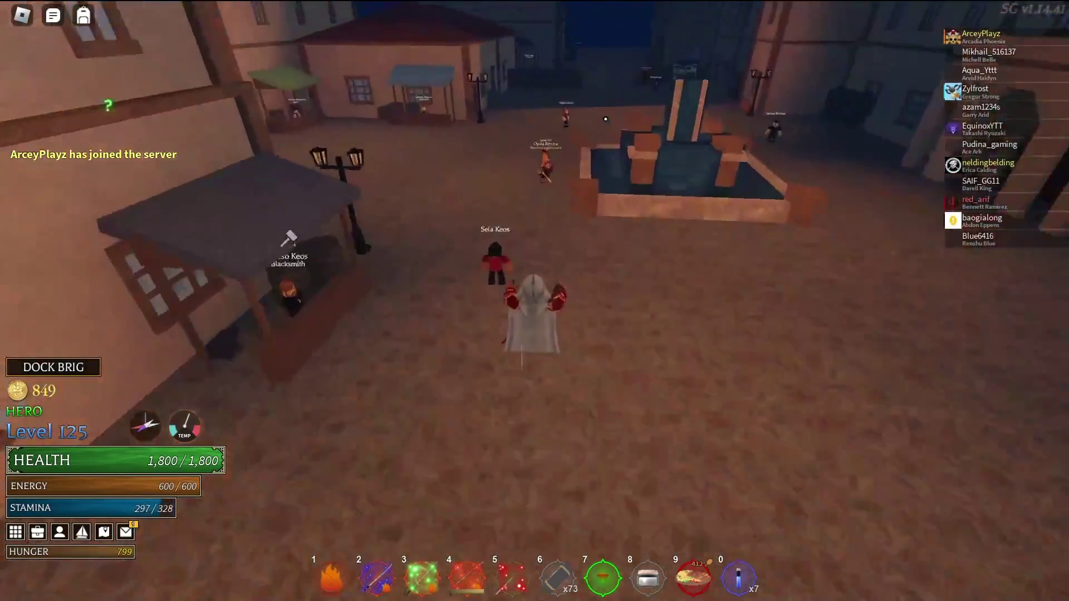
Step: Equip the fire magic in slot 1 and use Fire Leap to cross the rooftops to Mount Caesar
key(1)
key(r)
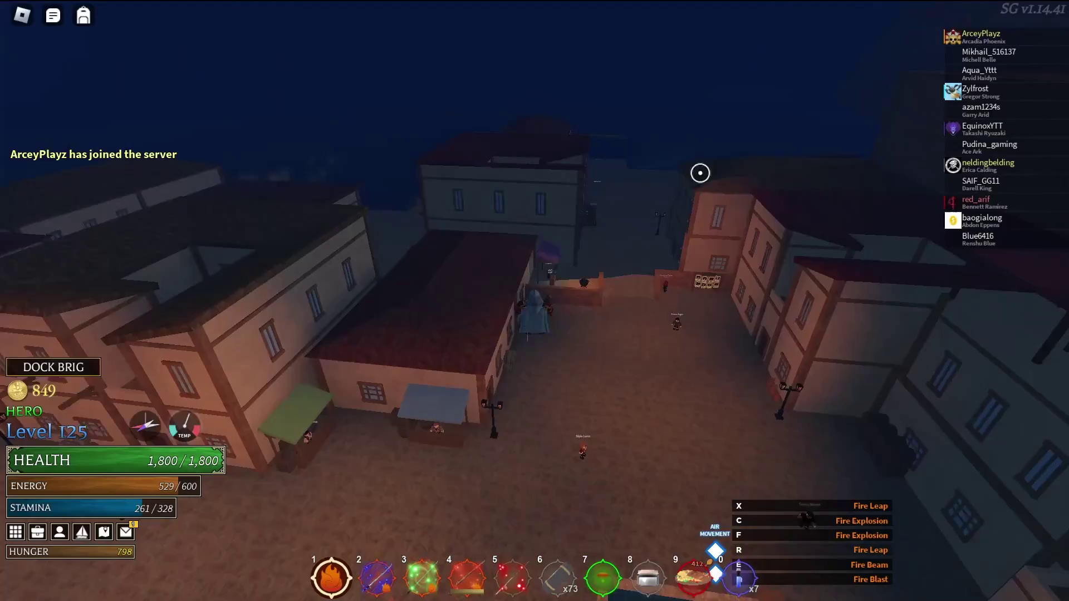
key(r)
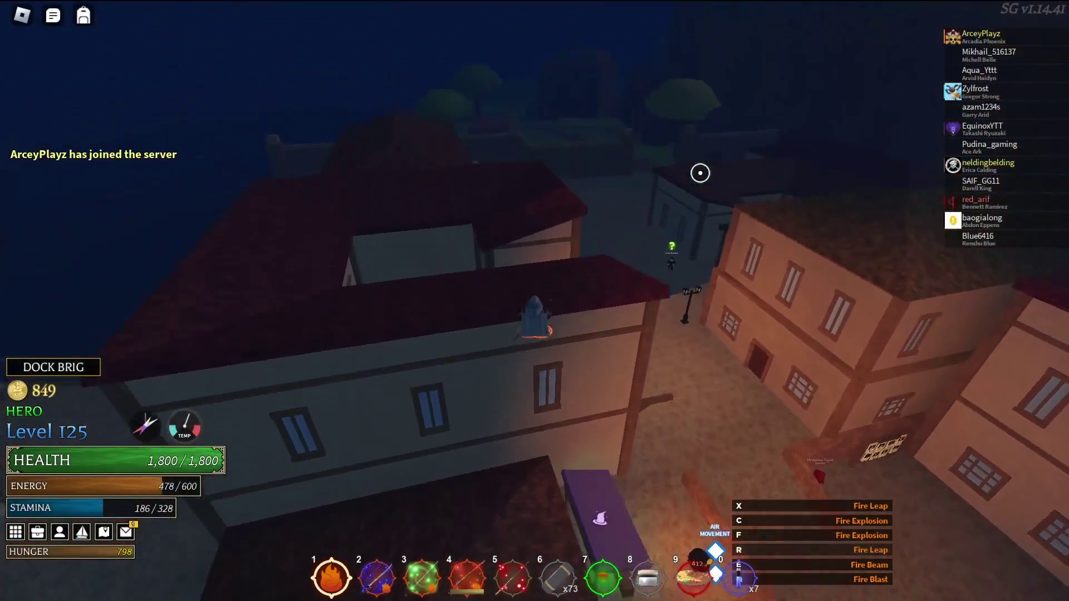
key(c)
key(space)
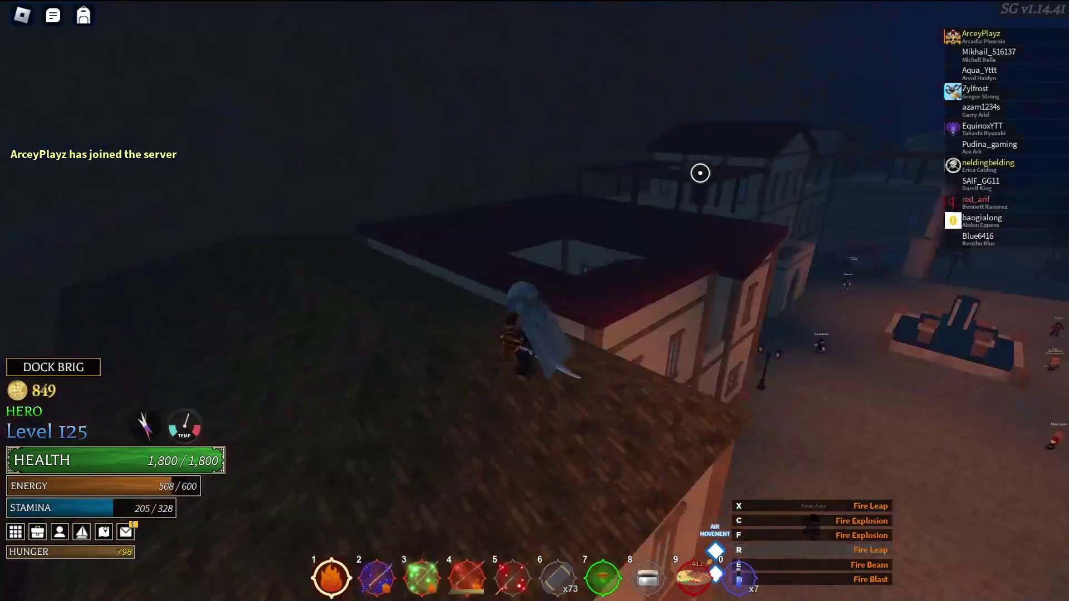
scroll(701, 173, up, 3)
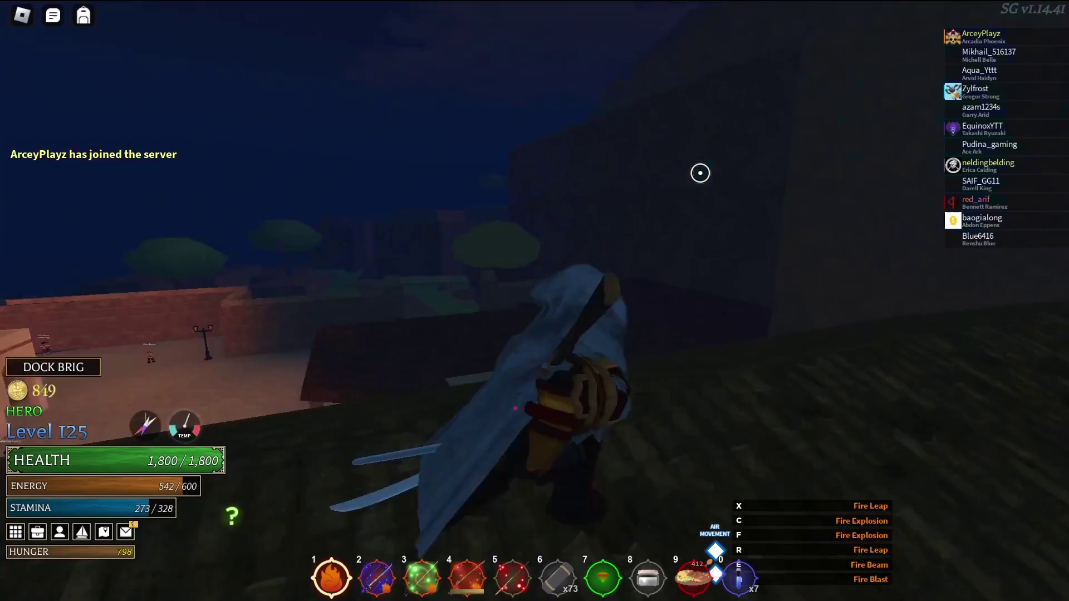
key(space)
key(r)
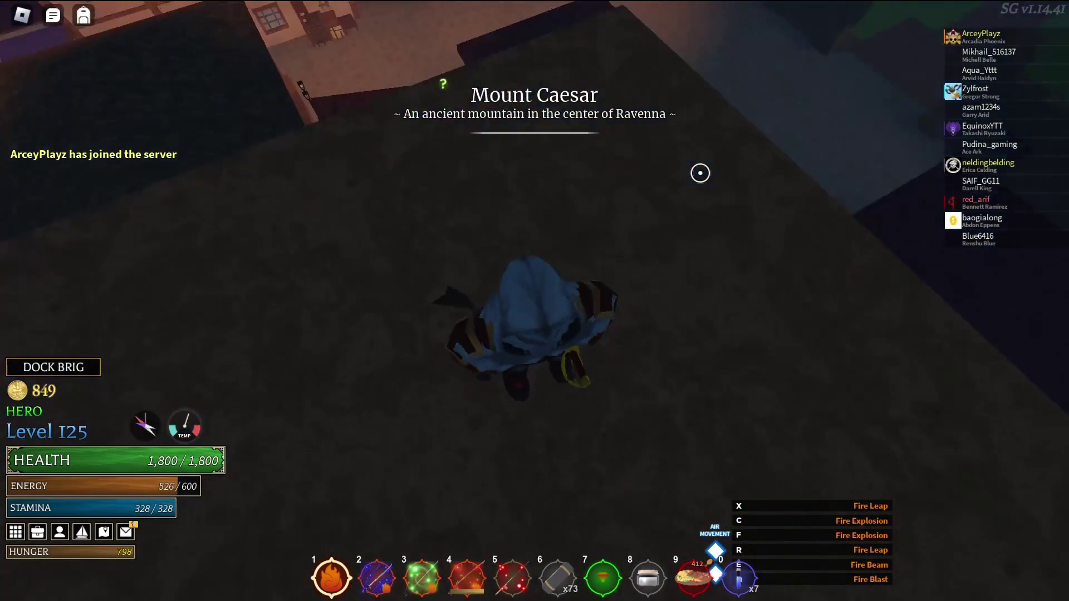
Step: Draw the slot 2 weapon, put it away and view the character up close
key(2)
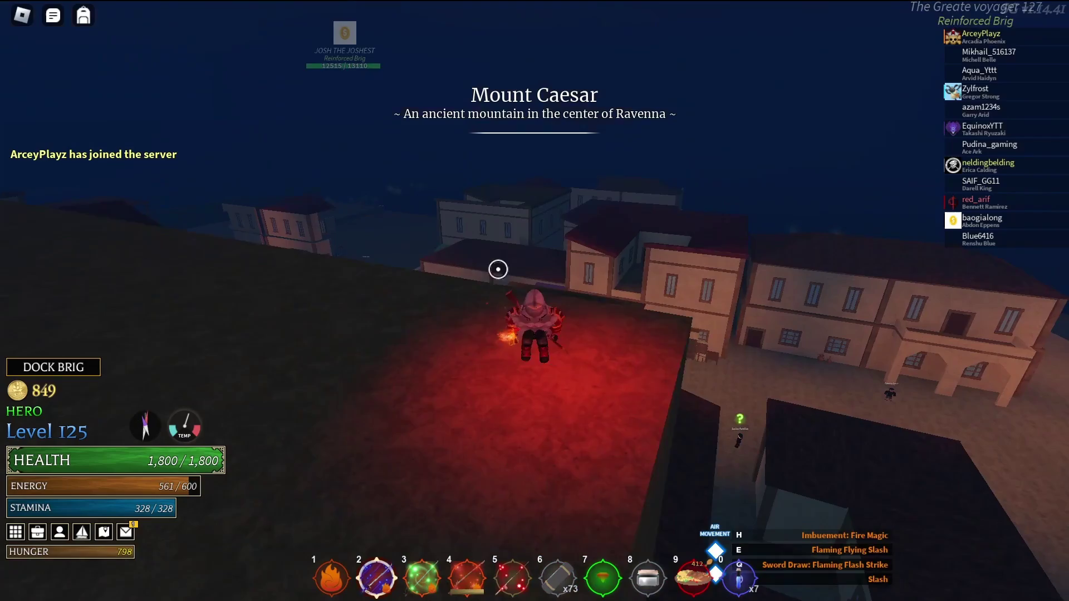
scroll(563, 359, up, 4)
key(2)
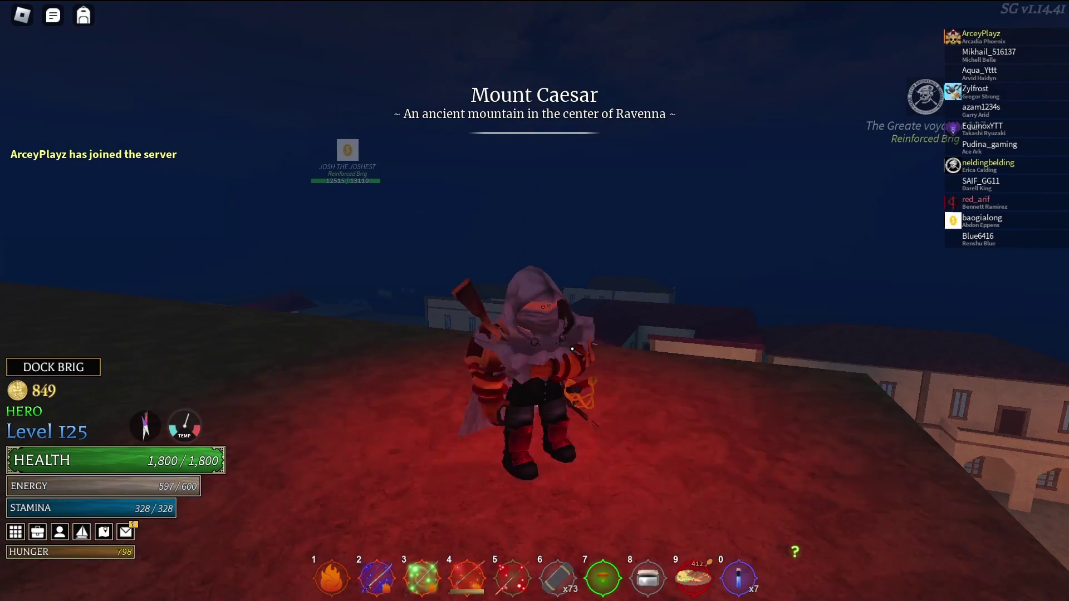
scroll(694, 290, up, 3)
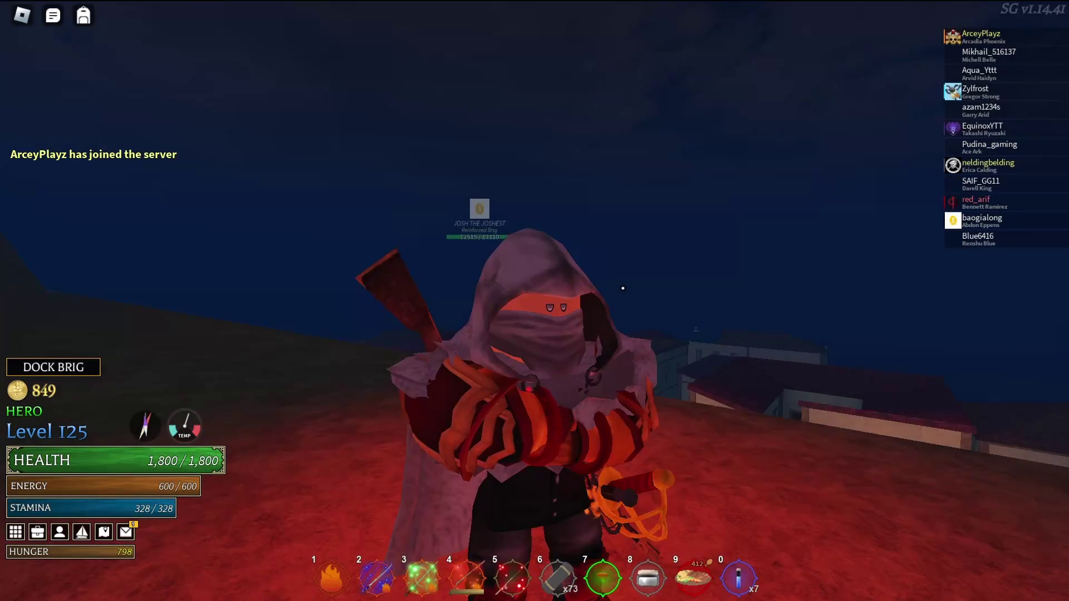
Step: Run the character along the paved path and through the archway toward the town's fountain
drag(622, 288, 674, 397)
key(s)
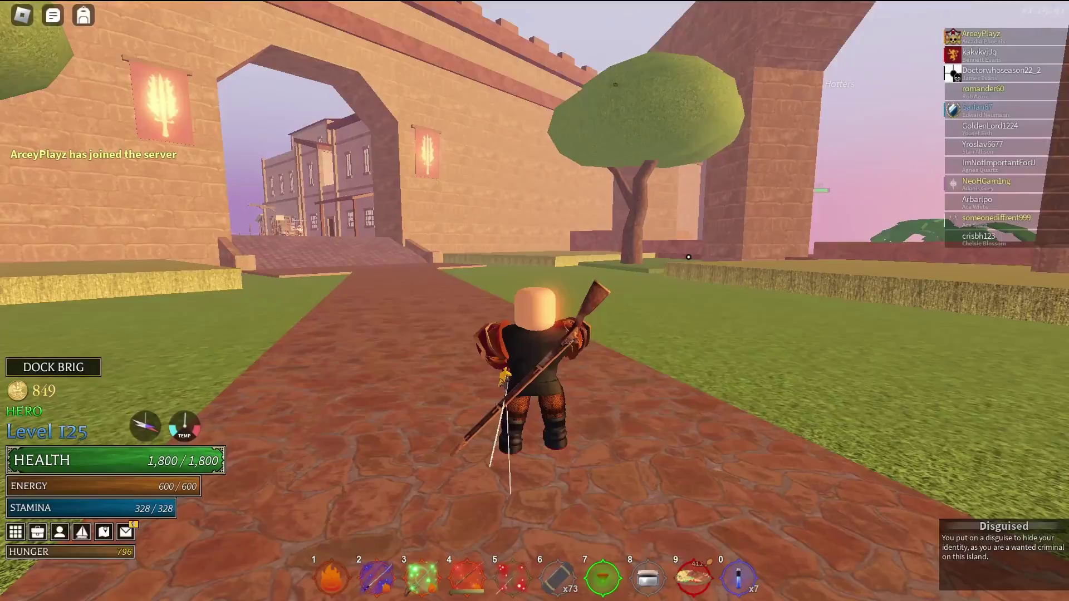
key(w)
key(q)
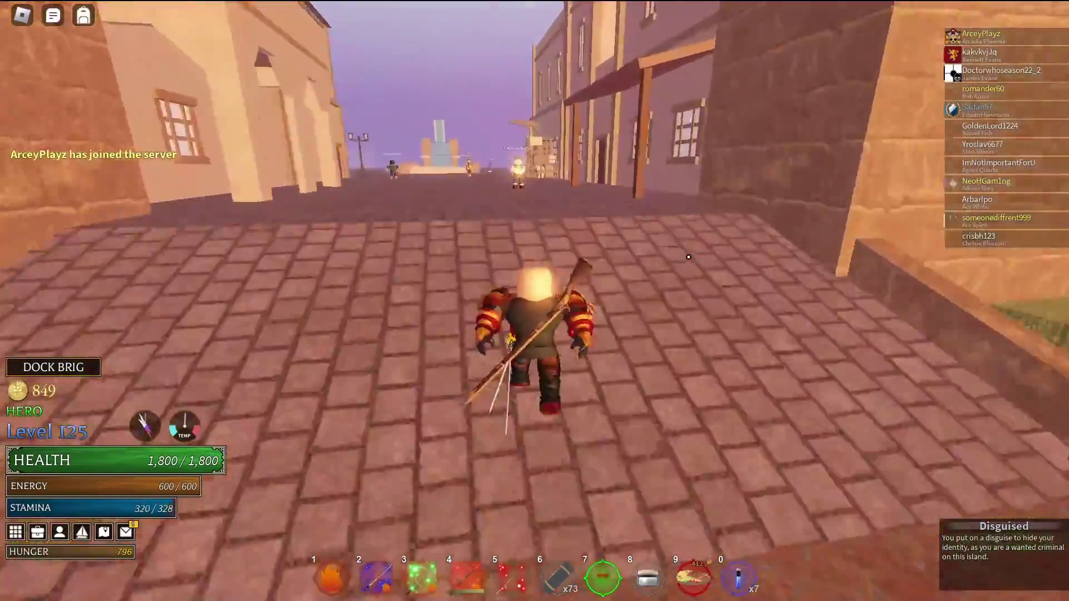
key(w)
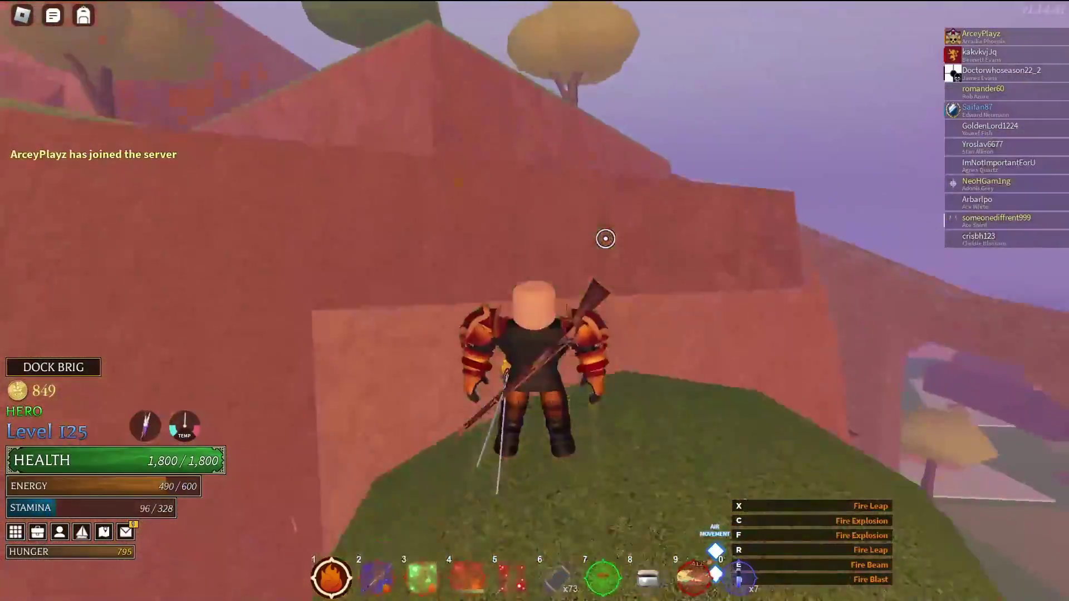
Step: Climb Ravenna's red cliffs above the town with jumps, dashes and repeated Fire Leap casts
key(space)
key(q)
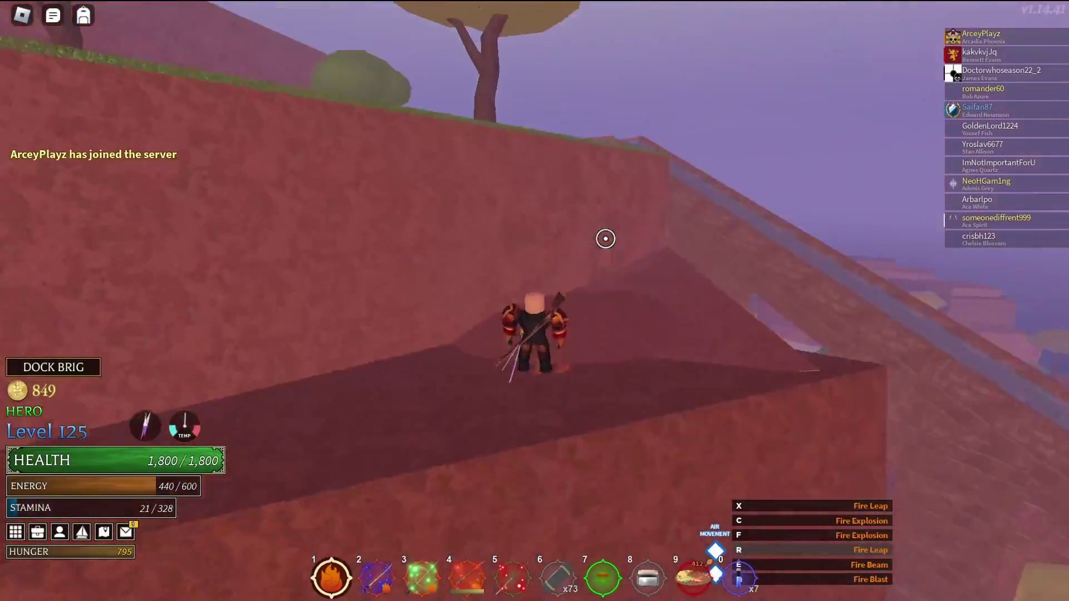
key(space)
key(q)
key(r)
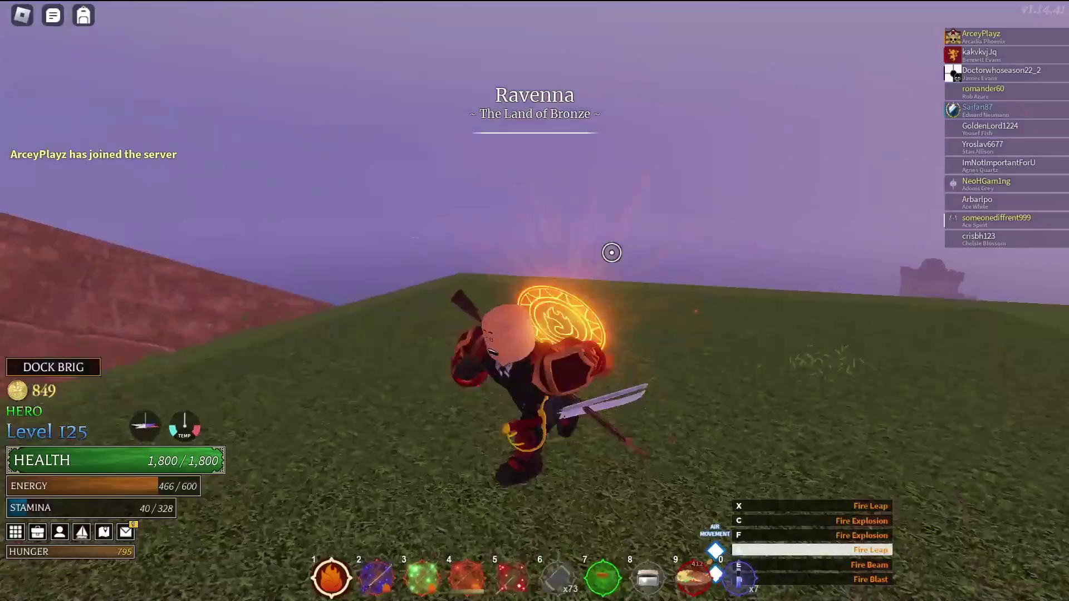
key(space)
key(r)
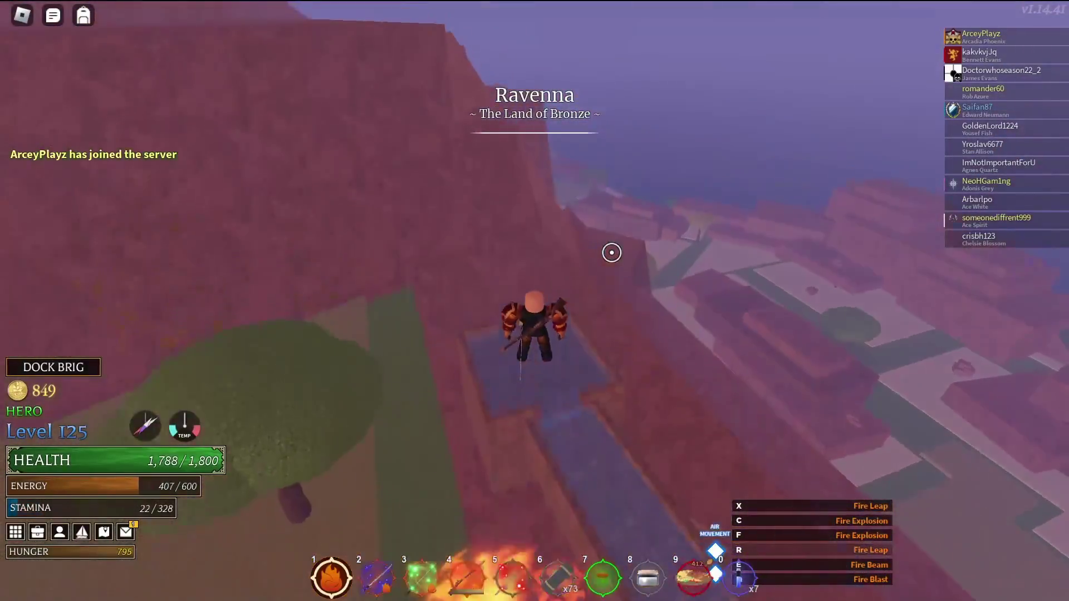
key(r)
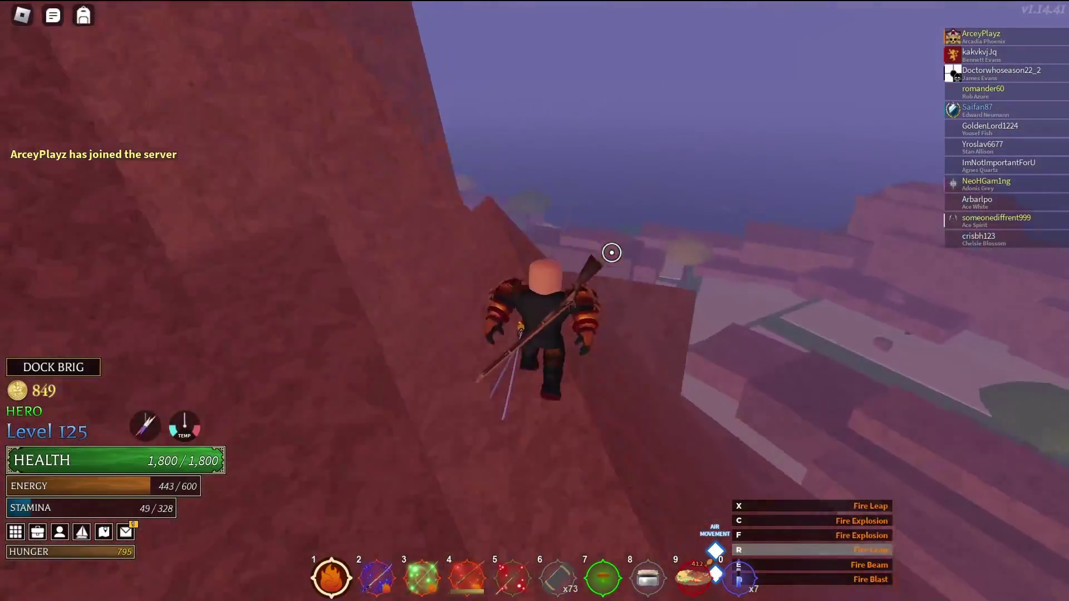
key(r)
key(r)
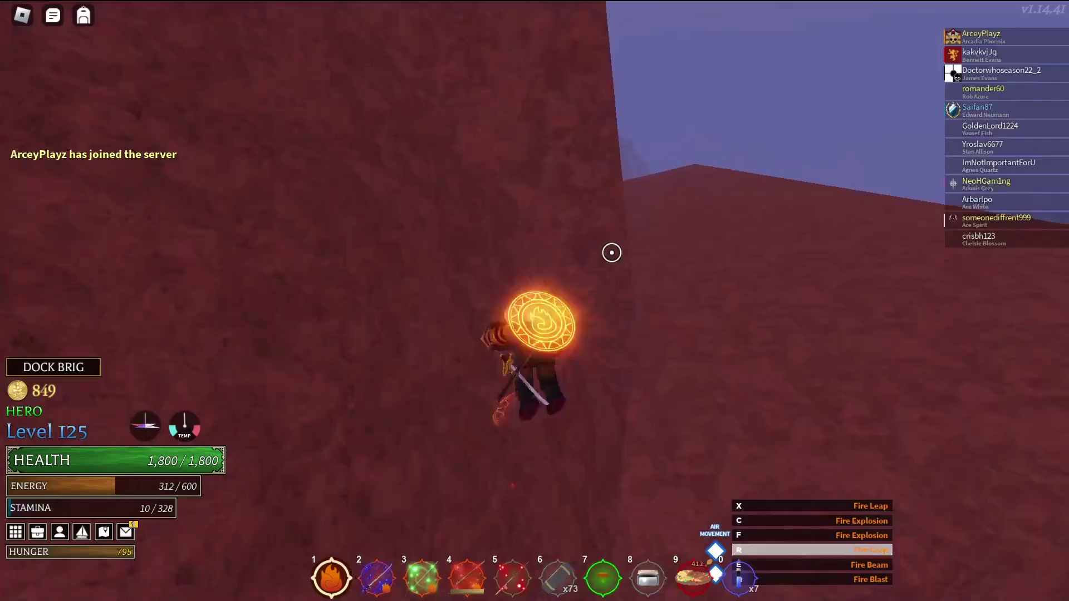
Step: Run the character along the mountain slope overlooking the town and turn it to face the camera
key(w)
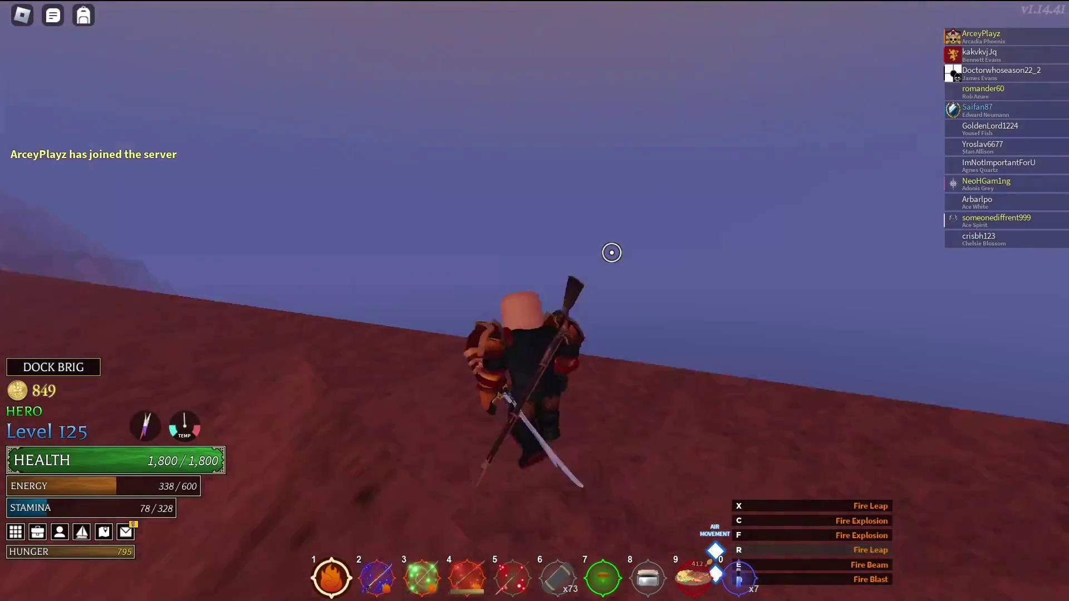
key(w)
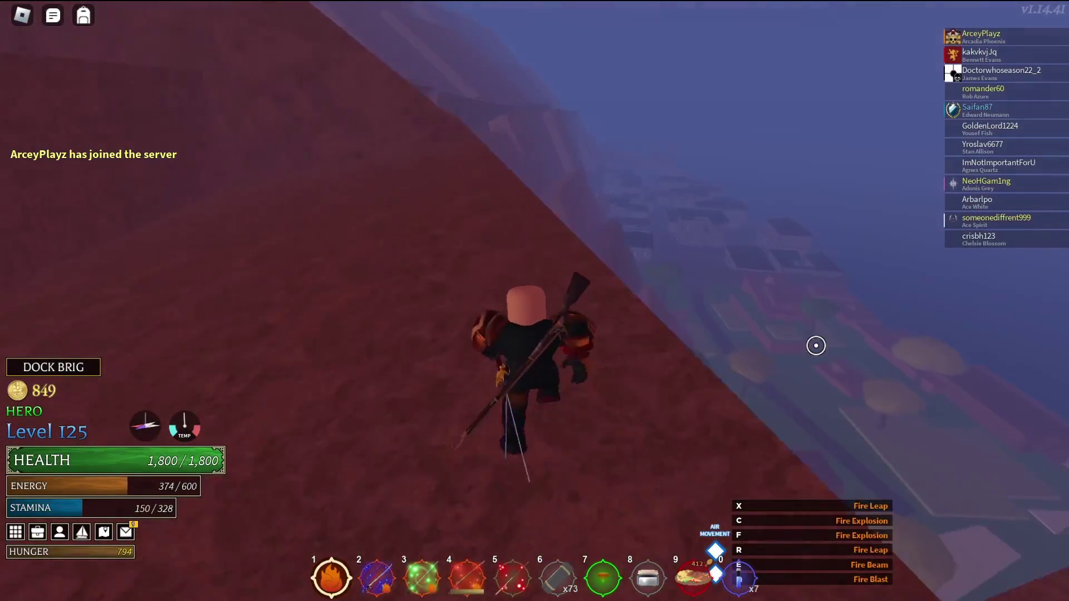
key(s)
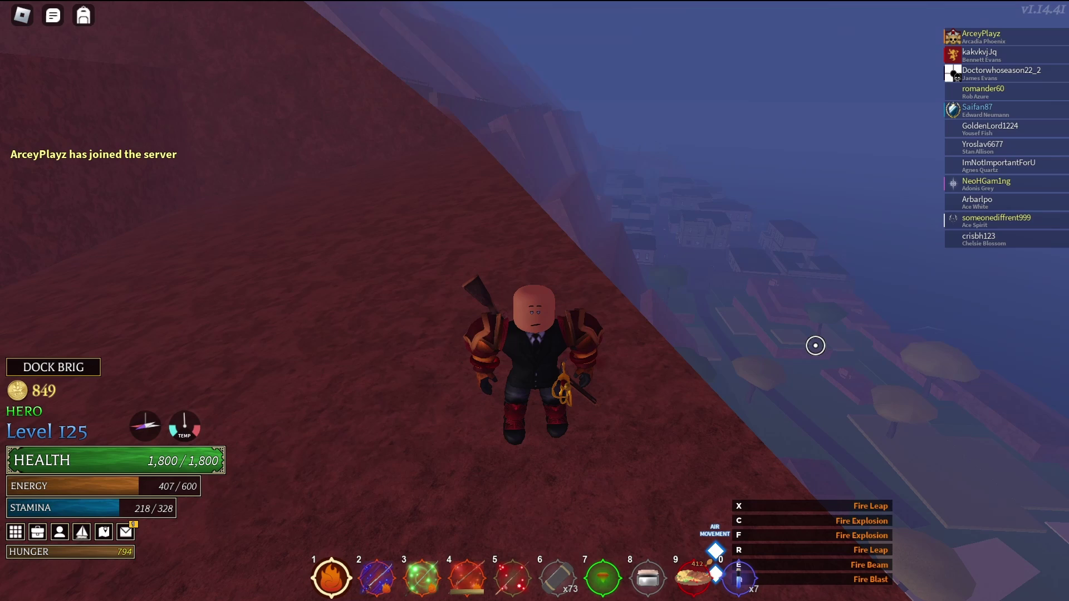
key(w)
key(s)
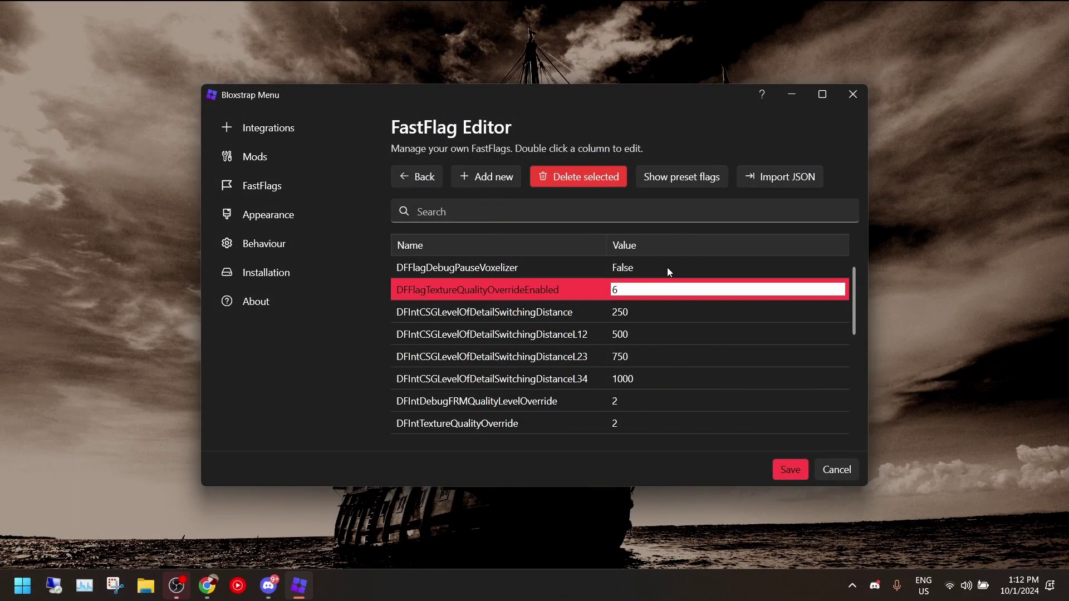
Step: In Bloxstrap, look through the flag list, discard the unsaved flag edits and reopen the FastFlag Editor
scroll(676, 412, down, 1)
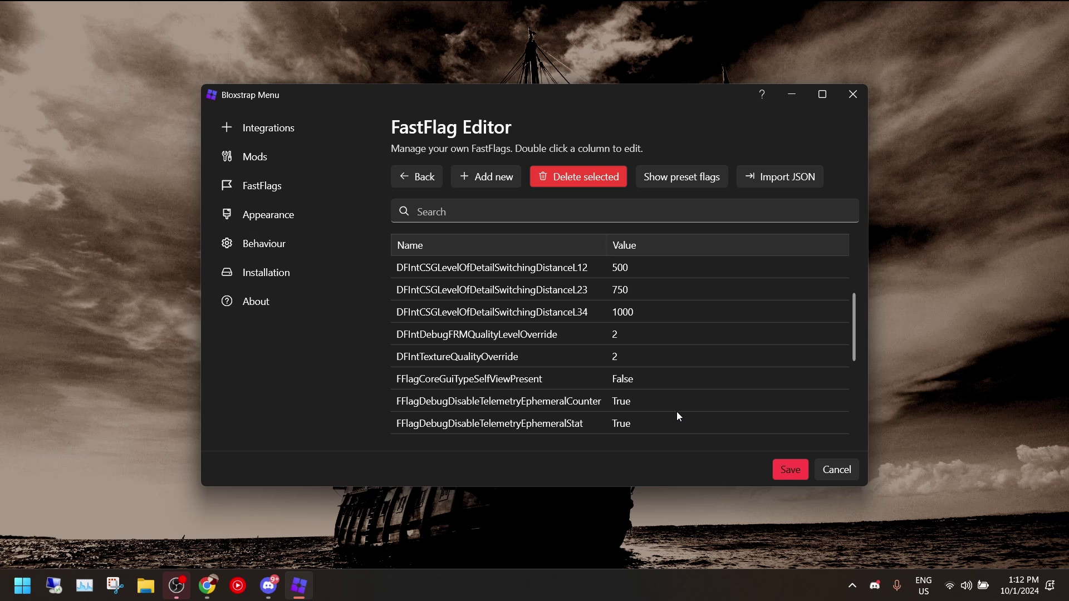
scroll(676, 416, down, 3)
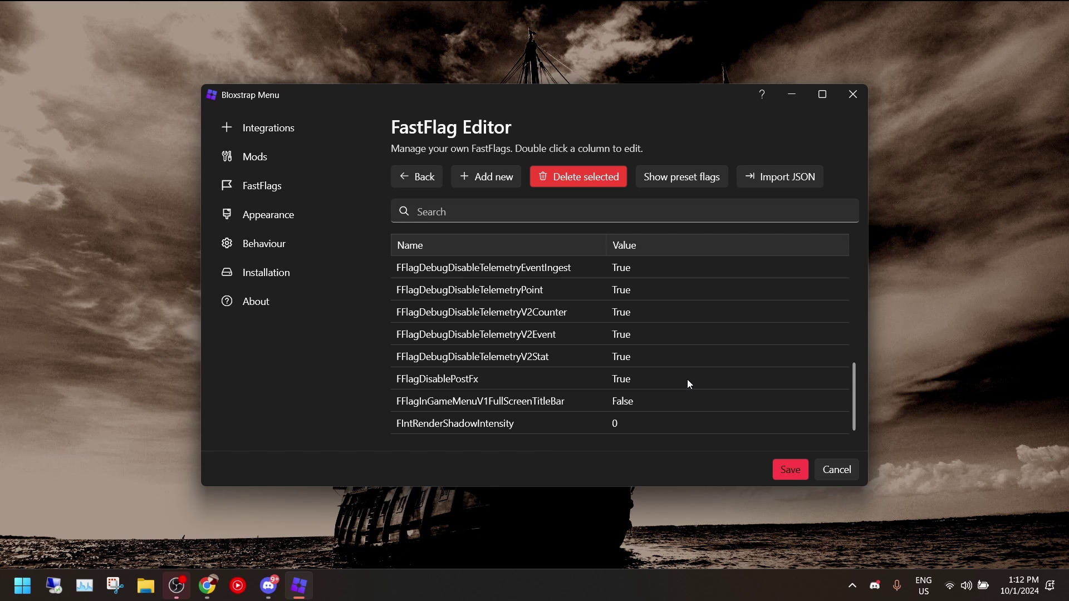
scroll(683, 378, up, 5)
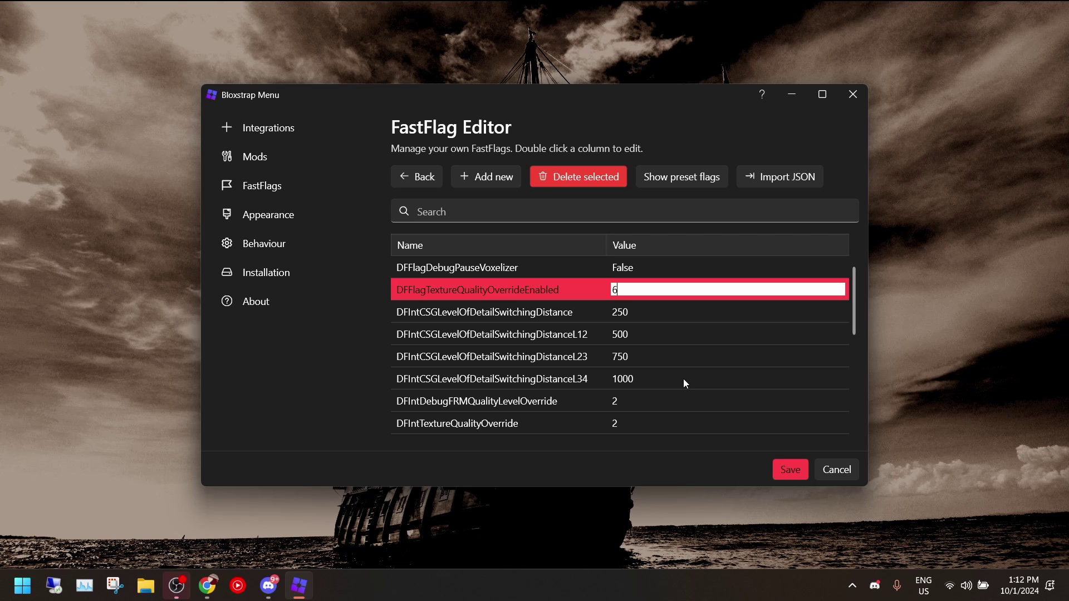
click(683, 378)
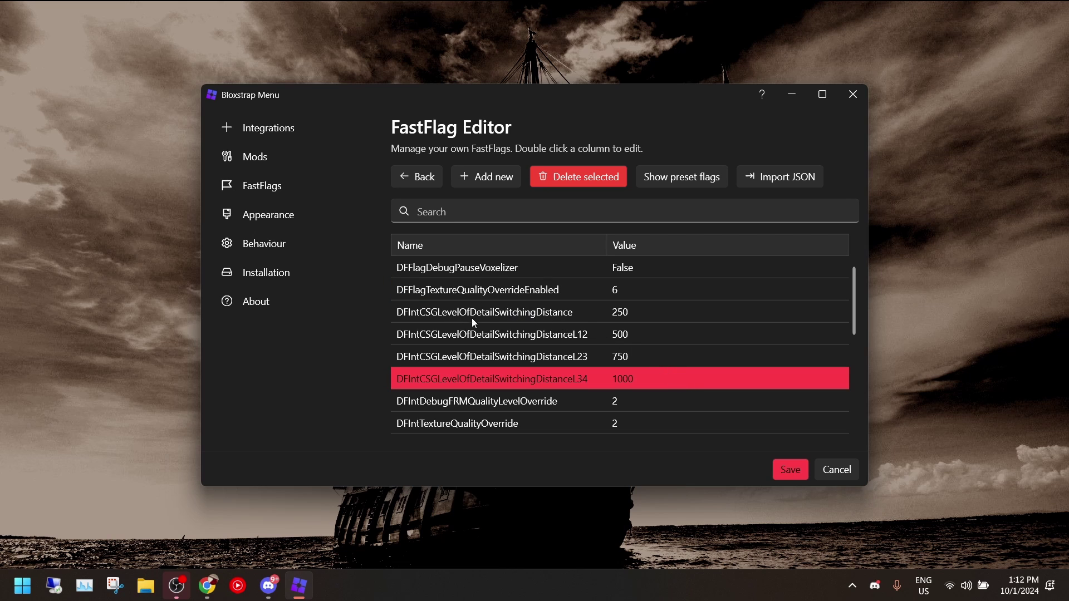
click(626, 296)
click(828, 470)
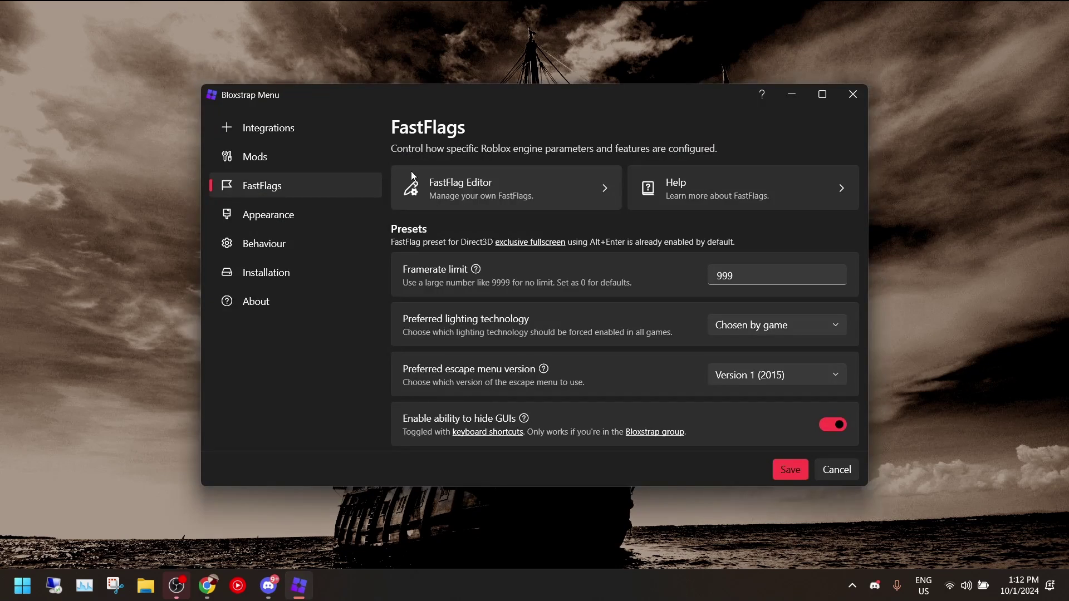
click(437, 188)
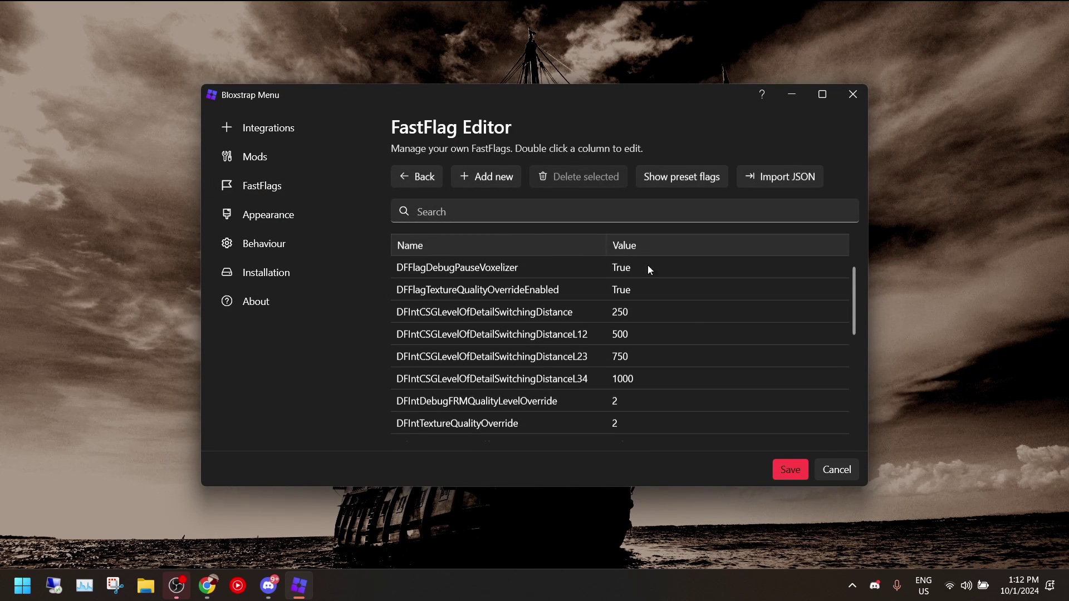
Step: Set the DFIntTextureQualityOverride flag to 3
scroll(689, 324, down, 10)
scroll(690, 323, up, 10)
scroll(690, 329, down, 3)
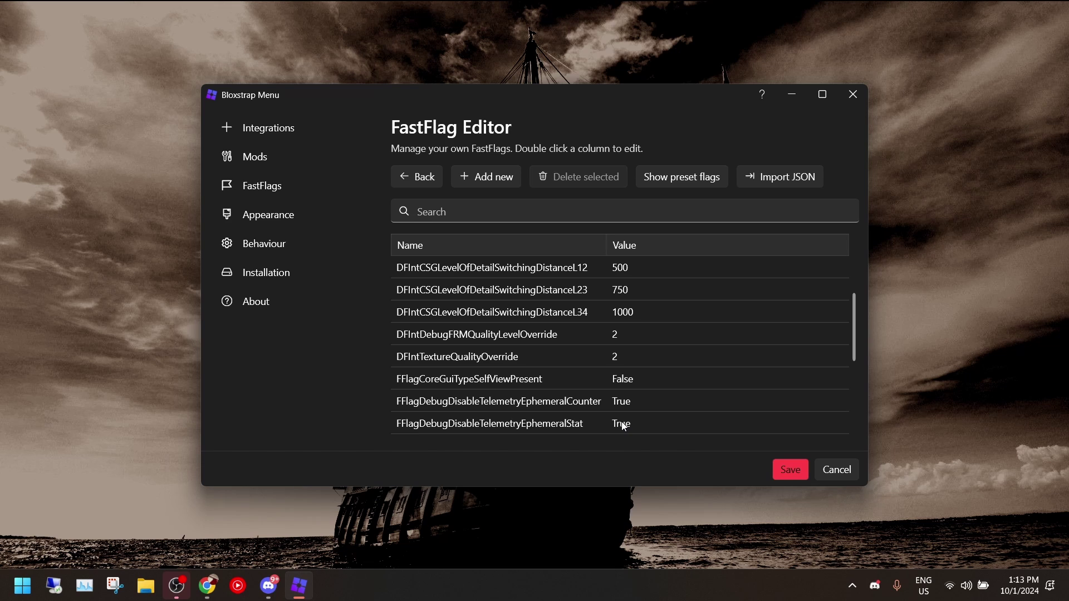
double_click(634, 355)
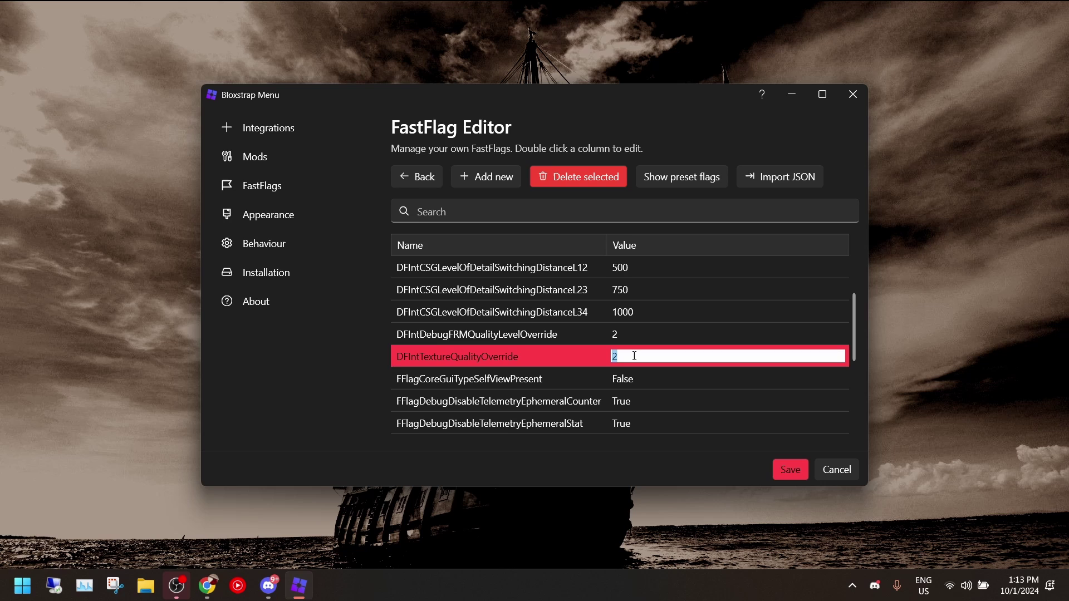
text(3)
click(653, 331)
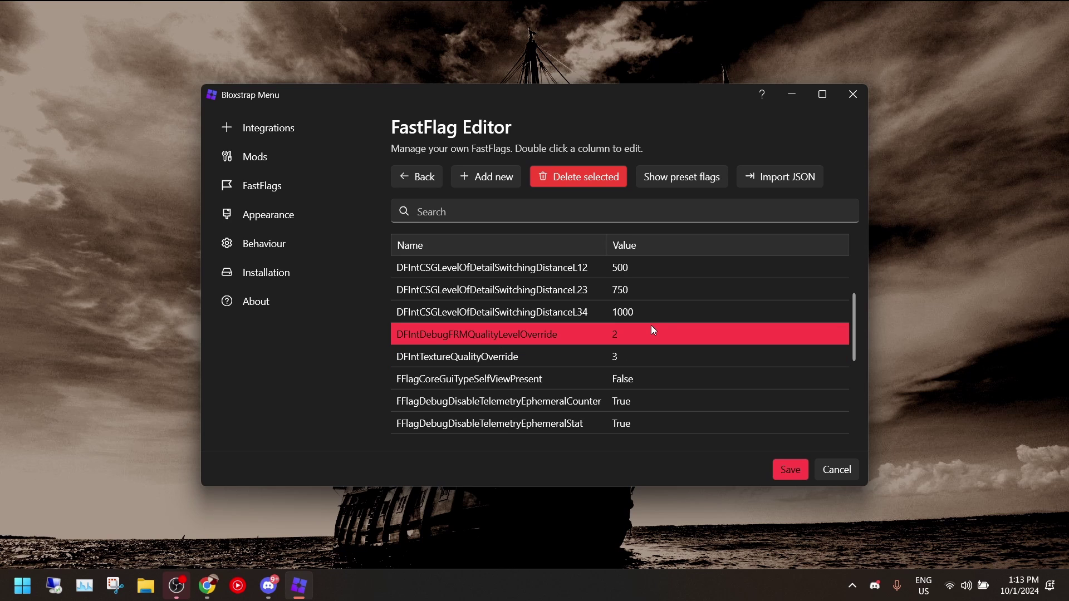
Step: Delete the DFIntTextureQualityOverride flag and look through the remaining flags
click(662, 361)
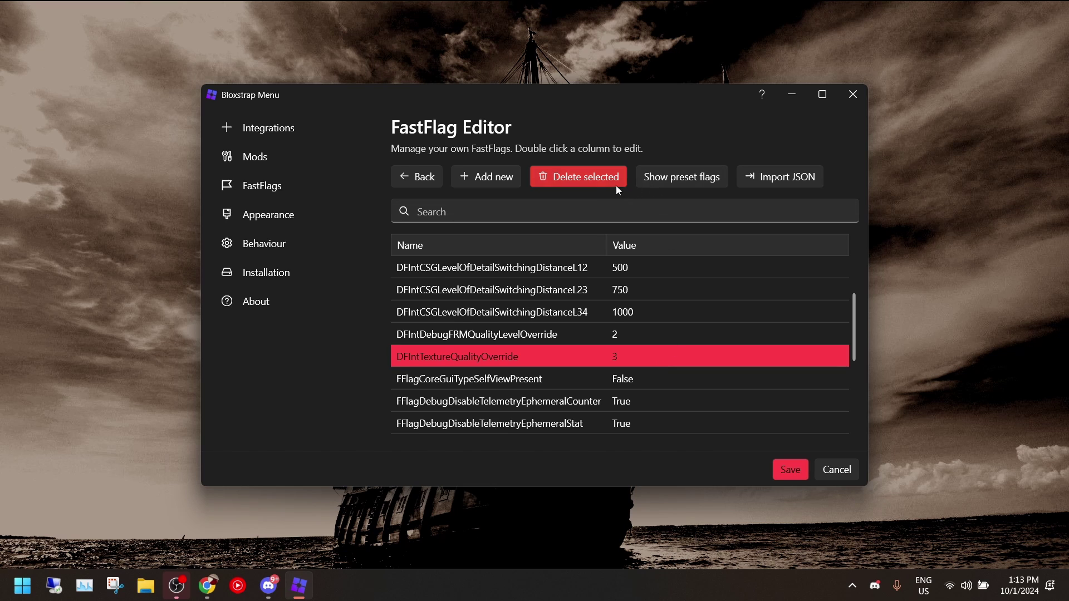
click(595, 178)
scroll(721, 380, down, 3)
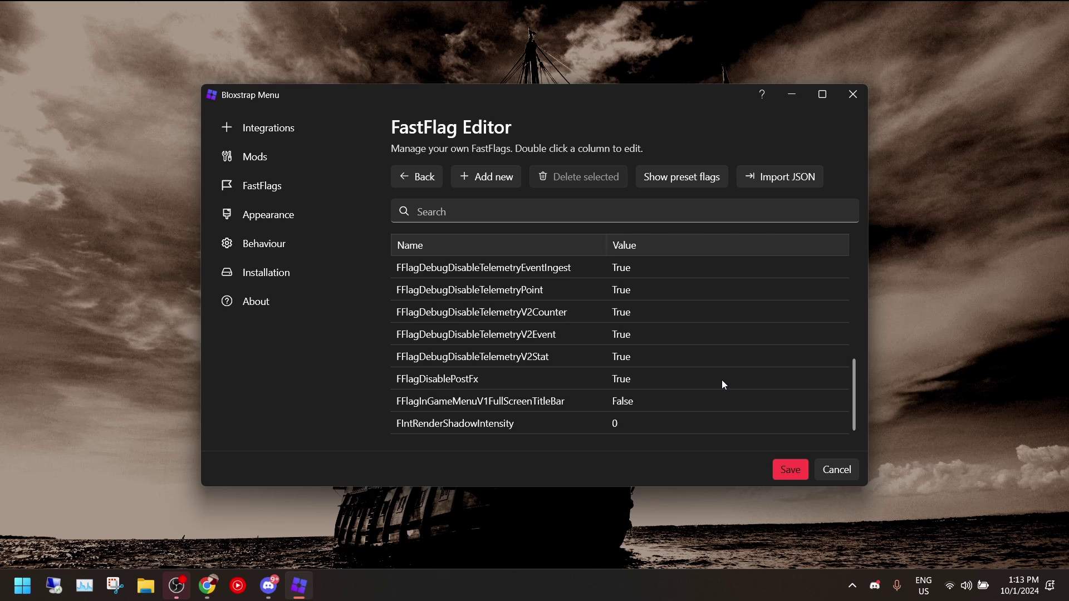
scroll(720, 378, up, 4)
scroll(721, 378, down, 5)
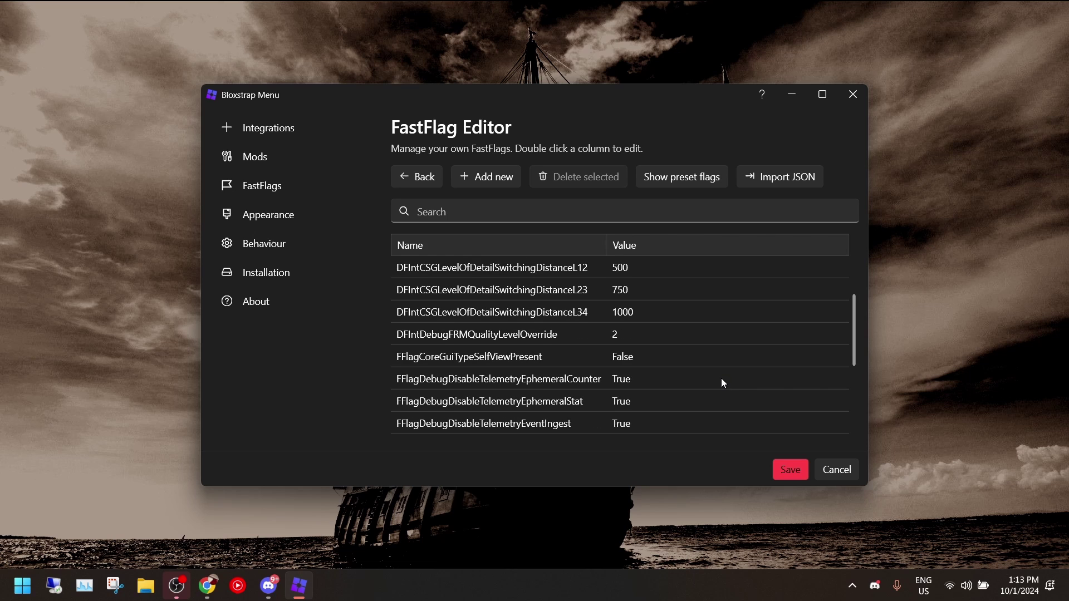
scroll(721, 378, down, 3)
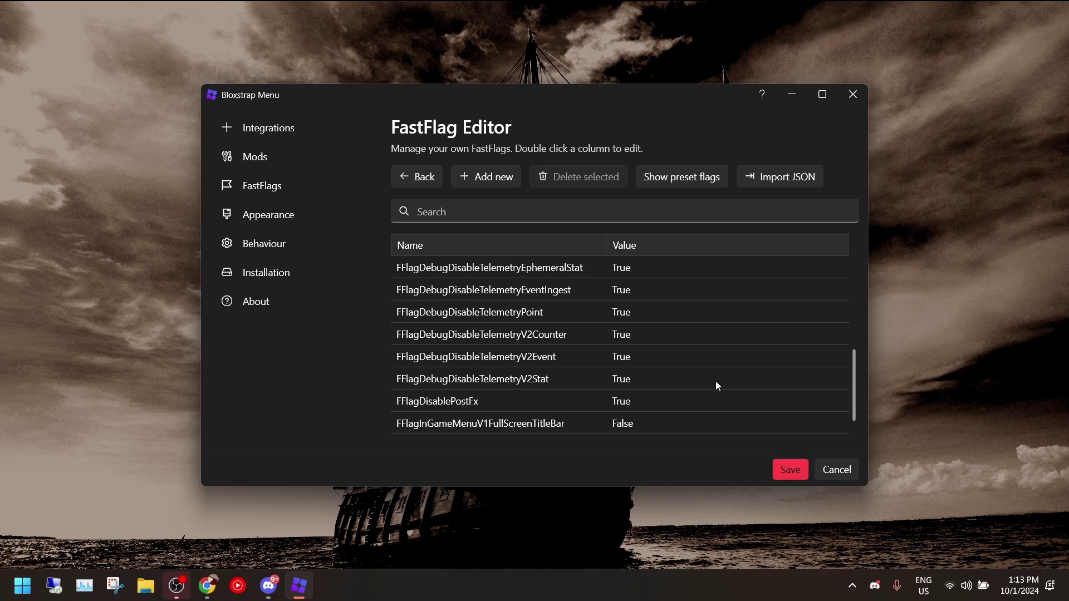